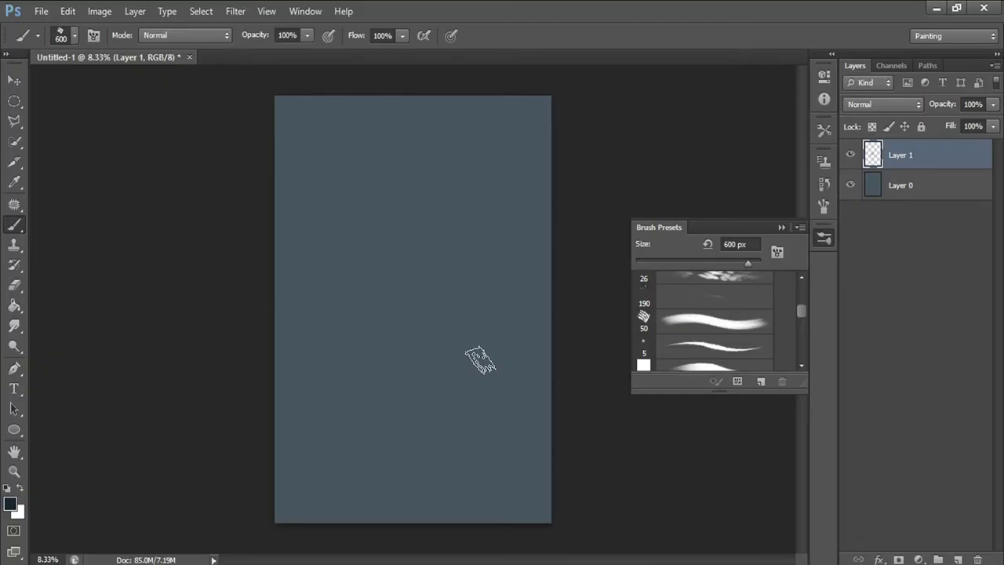
Paint dark water strokes across the lower canvas and light blue strokes near the right edge
mouse_move(278, 450)
mouse_down()
mouse_move(495, 387)
mouse_move(541, 513)
mouse_move(269, 519)
mouse_move(481, 447)
mouse_move(376, 455)
mouse_move(459, 418)
mouse_move(533, 509)
mouse_up()
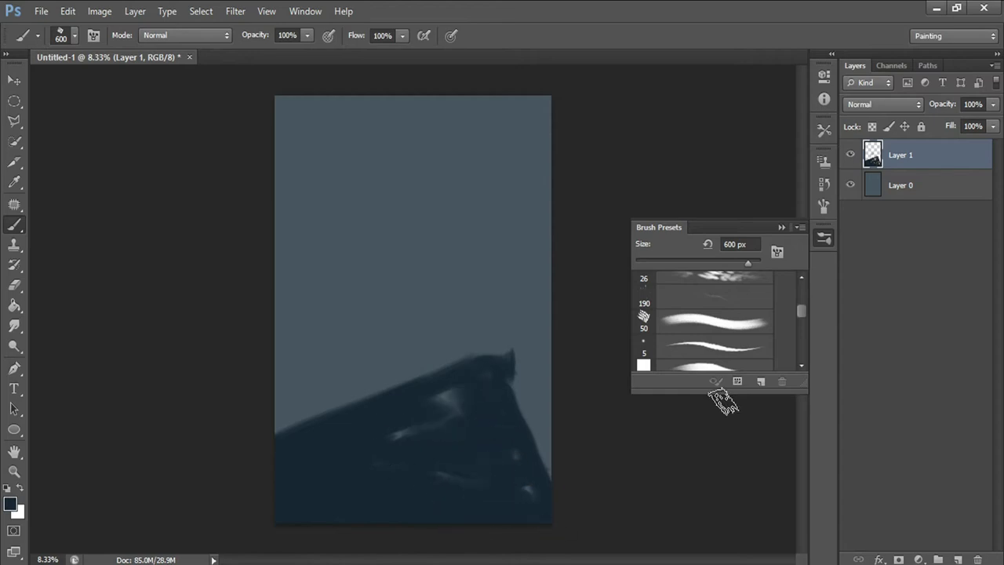
click(10, 503)
drag(682, 421, 663, 384)
key(Return)
key(b)
mouse_move(526, 298)
mouse_down()
mouse_move(511, 340)
mouse_move(557, 396)
mouse_move(534, 274)
mouse_move(507, 212)
mouse_up()
Paint white strokes across the top of the canvas
click(10, 503)
click(608, 319)
key(Return)
drag(363, 99, 415, 134)
Add light-blue bands down the right side and curved light strokes for the arch
click(10, 503)
click(621, 342)
key(Return)
mouse_move(514, 200)
mouse_down()
mouse_move(424, 159)
mouse_move(495, 250)
mouse_up()
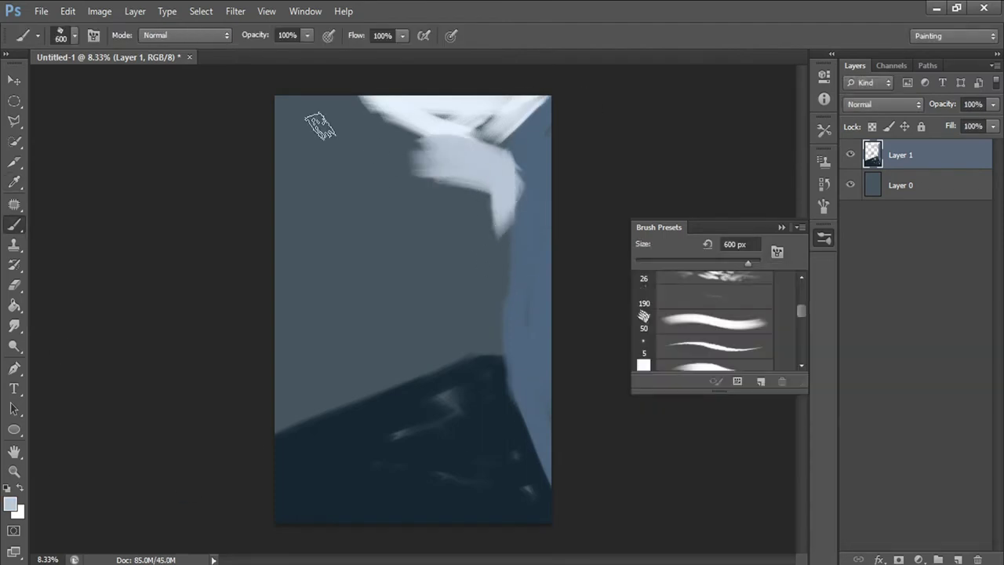
drag(333, 154, 510, 174)
drag(339, 222, 502, 239)
mouse_move(353, 185)
mouse_down()
mouse_move(336, 118)
mouse_move(337, 232)
mouse_up()
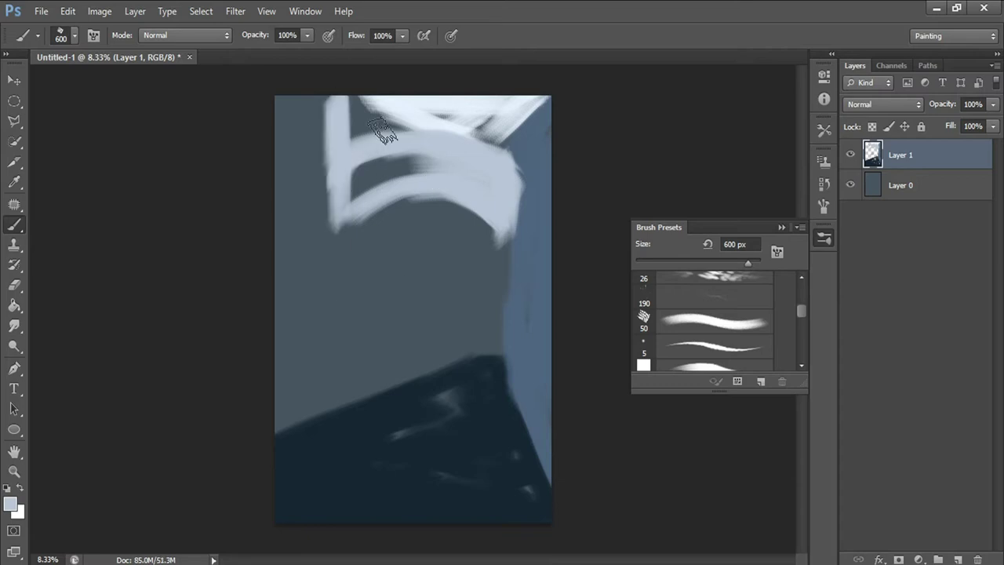
Paint dark-blue strokes on the left side, then a lighter stroke down the left edge
click(10, 502)
click(698, 425)
key(Return)
drag(286, 149, 333, 283)
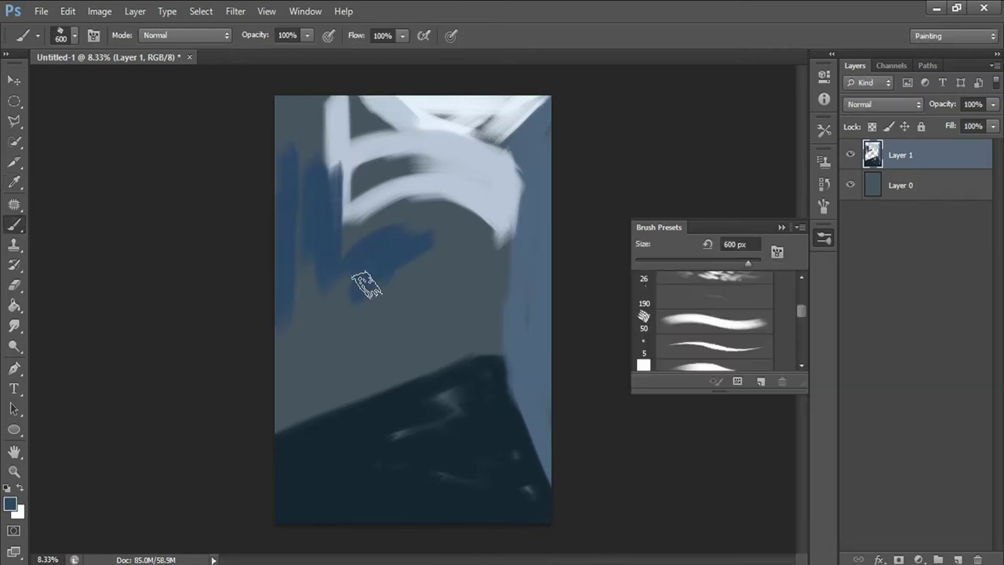
click(10, 502)
click(657, 377)
key(Return)
mouse_move(294, 102)
mouse_down()
mouse_move(288, 354)
mouse_move(459, 347)
mouse_up()
Add light blue strokes around the canvas centre
click(10, 503)
click(630, 363)
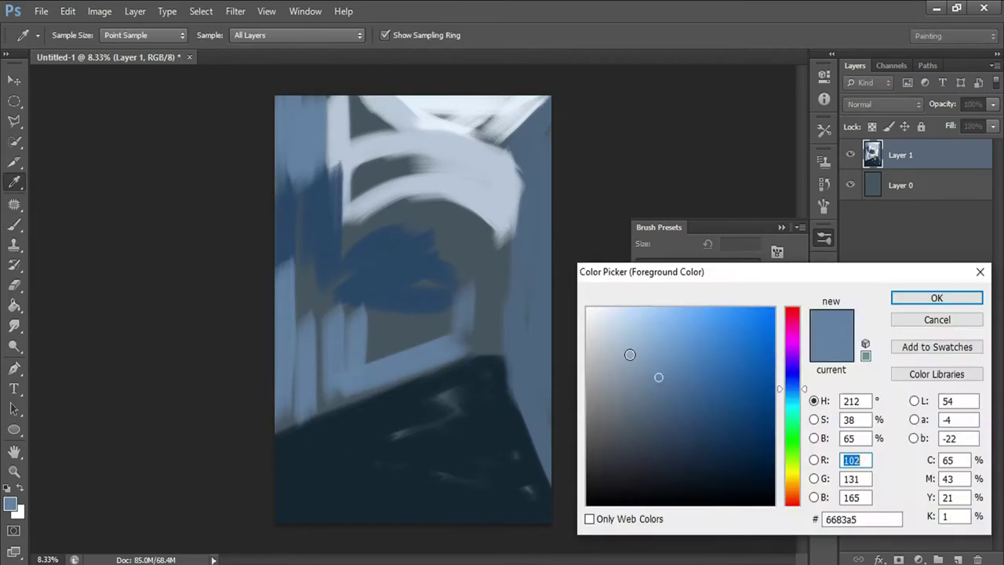
key(Return)
drag(458, 208, 462, 348)
click(10, 503)
key(Return)
mouse_move(439, 204)
mouse_down()
mouse_move(459, 258)
mouse_move(403, 358)
mouse_up()
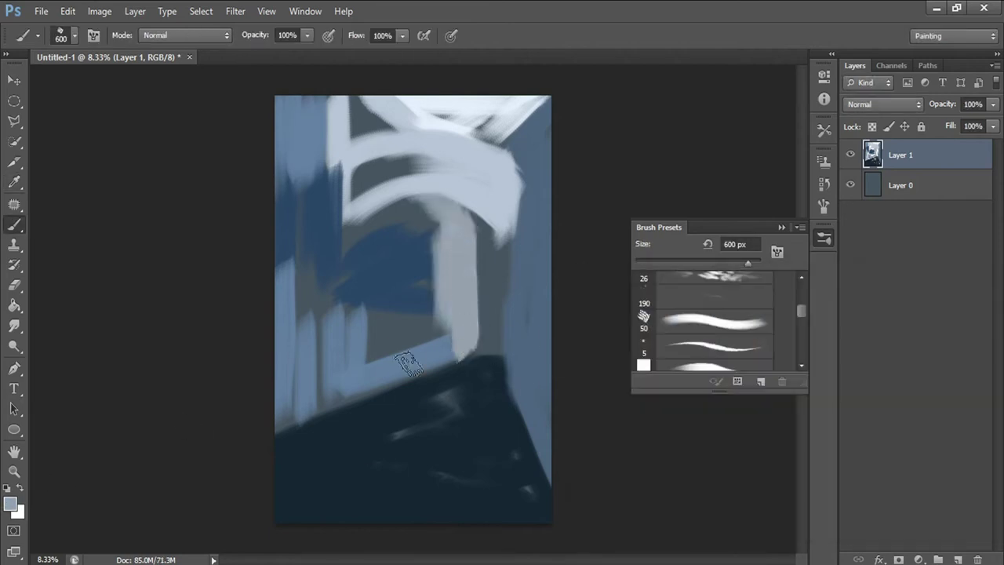
Paint pinkish-grey and peach strokes near the canvas centre
click(11, 503)
click(609, 369)
drag(785, 389, 786, 326)
key(Return)
drag(475, 271, 463, 213)
drag(506, 267, 506, 318)
click(10, 503)
click(786, 316)
key(Return)
drag(501, 271, 508, 345)
Paint light blue strokes near the centre and a large blue stroke mid-canvas
click(11, 502)
key(Return)
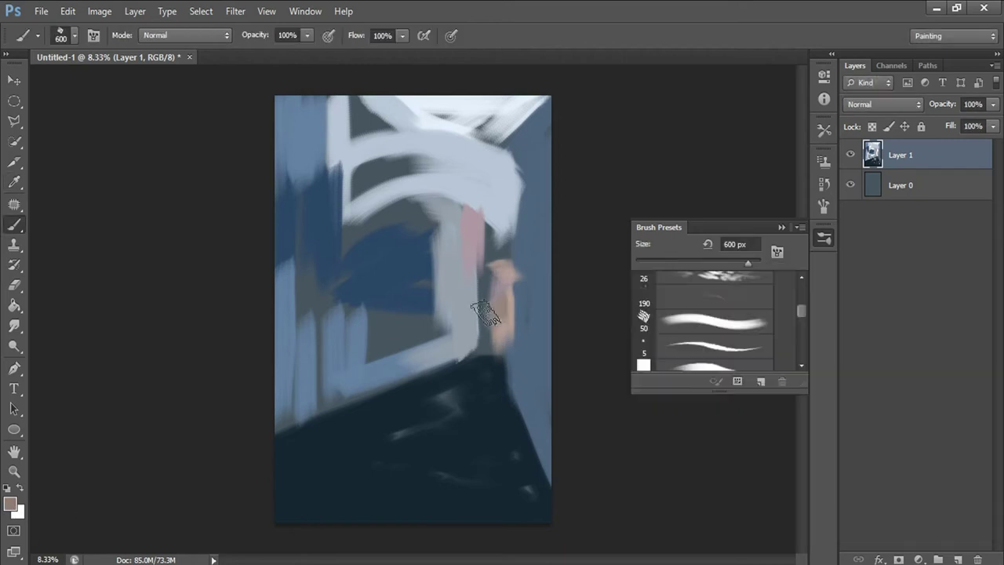
click(11, 503)
click(674, 352)
key(Return)
drag(485, 270, 476, 335)
click(11, 503)
key(Return)
click(10, 502)
key(Return)
drag(419, 216, 303, 403)
Widen the pale band at the top with a 700 px brush, then undo the last streak
click(10, 502)
click(412, 167)
key(Return)
key(bracketright)
key(bracketright)
key(bracketright)
drag(412, 167, 345, 223)
click(10, 503)
click(528, 235)
key(Return)
mouse_move(376, 117)
mouse_down()
mouse_move(394, 237)
mouse_move(273, 331)
mouse_move(328, 297)
mouse_up()
key(bracketleft)
key(bracketleft)
key(bracketleft)
key(ctrl+z)
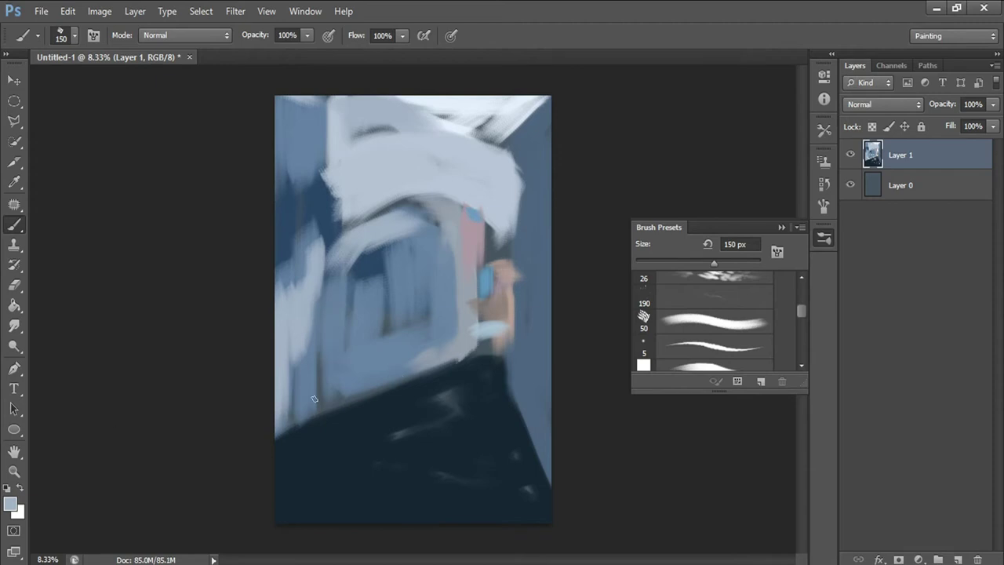
Push the dark water edge upward and pick a dark navy with a 150 px brush
mouse_move(463, 358)
mouse_down()
mouse_move(482, 347)
mouse_move(385, 444)
mouse_up()
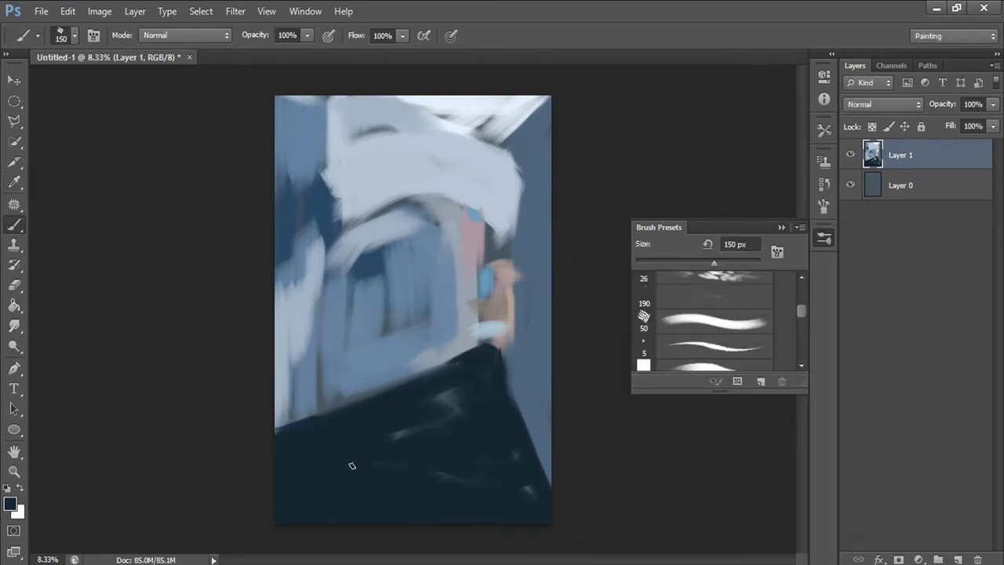
click(10, 503)
click(937, 300)
click(714, 322)
key(bracketright)
key(bracketright)
key(bracketright)
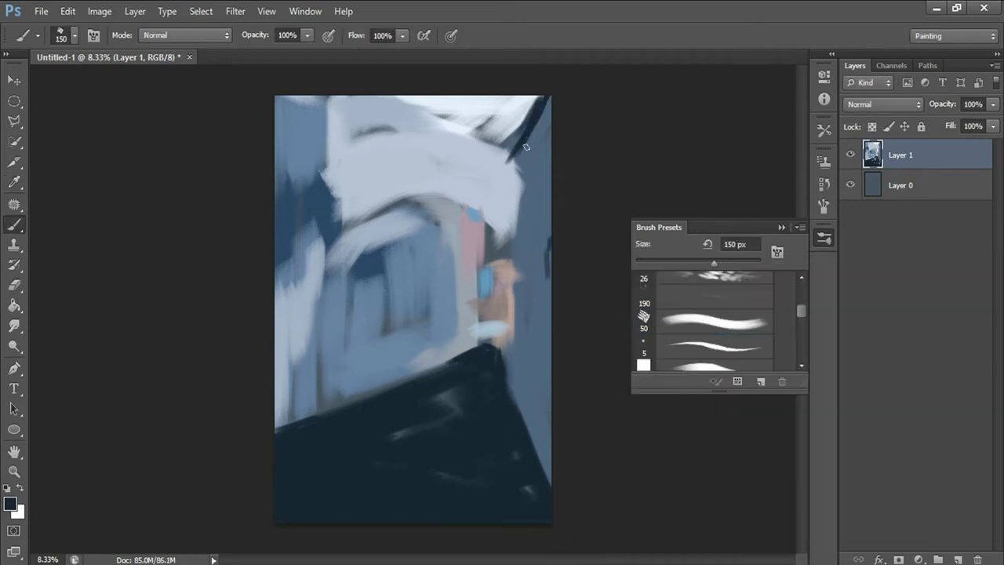
Add a new empty Layer 2 and paint a dark stroke at its top-right with a 200 px brush
click(958, 559)
mouse_move(518, 164)
mouse_down()
mouse_move(538, 97)
mouse_move(509, 164)
mouse_up()
key(bracketright)
key(bracketright)
Choose a darker navy and extend a dark stroke down the right edge
click(10, 504)
key(Escape)
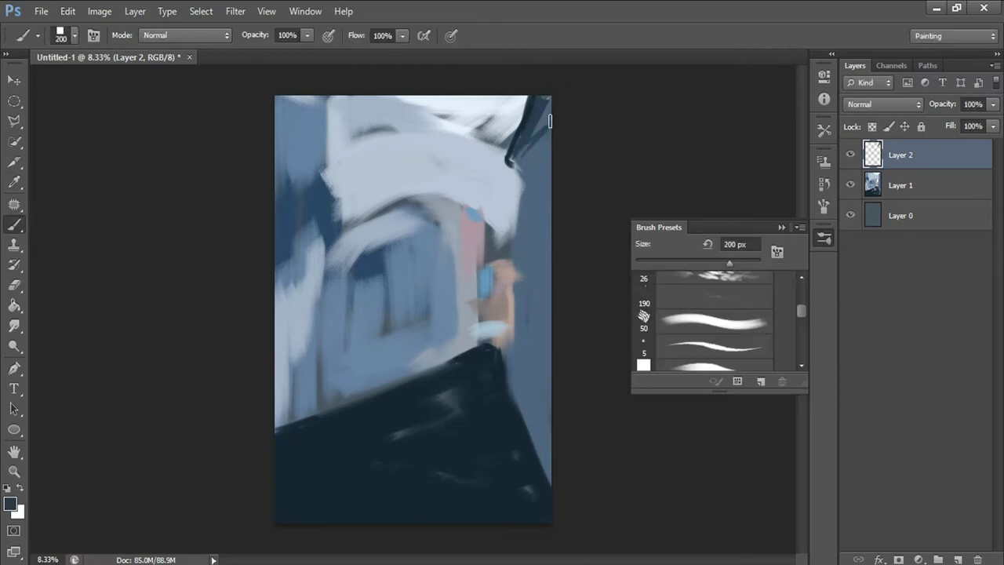
scroll(800, 311, down, 1)
key(bracketright)
key(i)
click(10, 503)
drag(672, 419, 723, 456)
key(Return)
key(b)
drag(541, 100, 521, 227)
Build up the dark right wall with vertical strokes at 175 px and 100 px
click(706, 280)
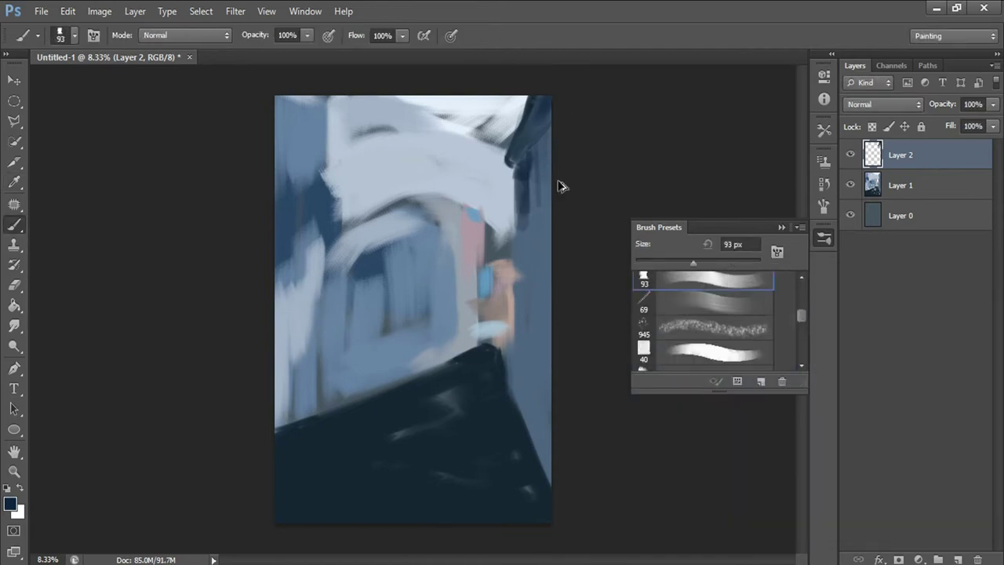
key(bracketright)
key(bracketright)
key(bracketright)
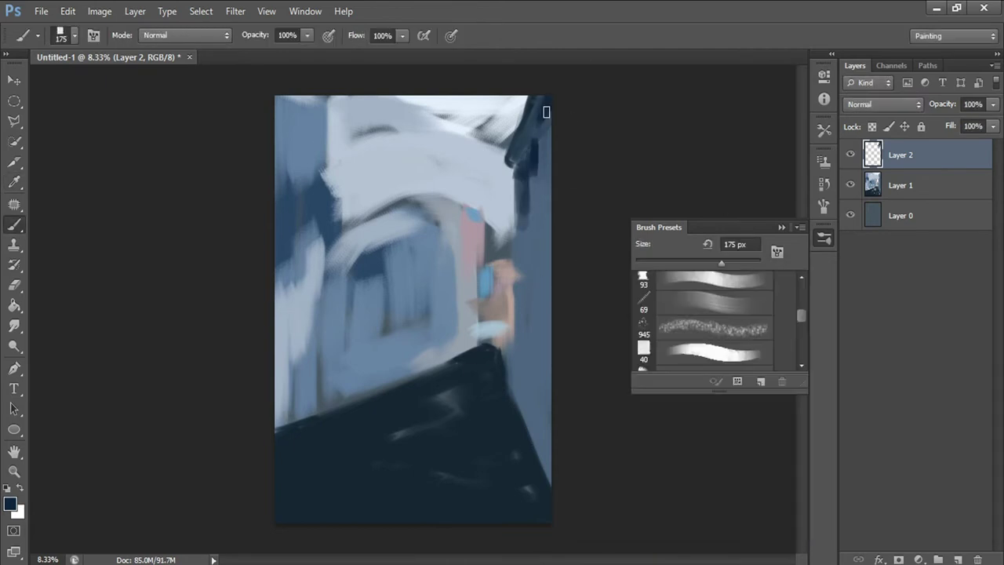
mouse_move(545, 138)
mouse_down()
mouse_move(537, 211)
mouse_move(543, 392)
mouse_up()
click(10, 504)
key(Return)
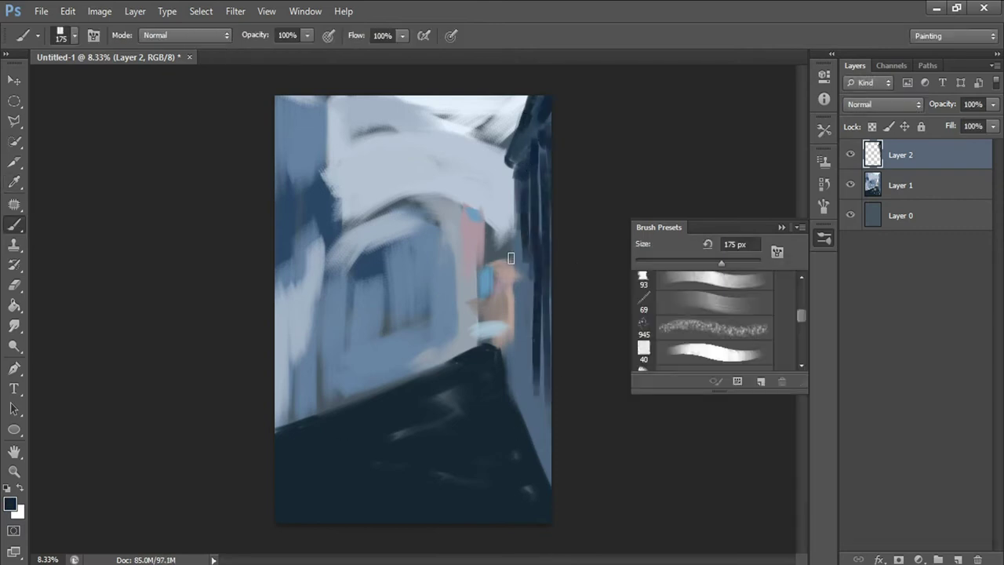
drag(512, 242, 525, 359)
key(bracketleft)
key(bracketleft)
key(bracketleft)
drag(546, 294, 527, 407)
drag(520, 329, 547, 471)
Paint light blue-grey strokes along the lower right edge with a 250 px brush
click(11, 504)
click(638, 385)
key(Return)
key(bracketright)
key(bracketright)
key(bracketright)
drag(522, 423, 515, 390)
drag(538, 352, 543, 433)
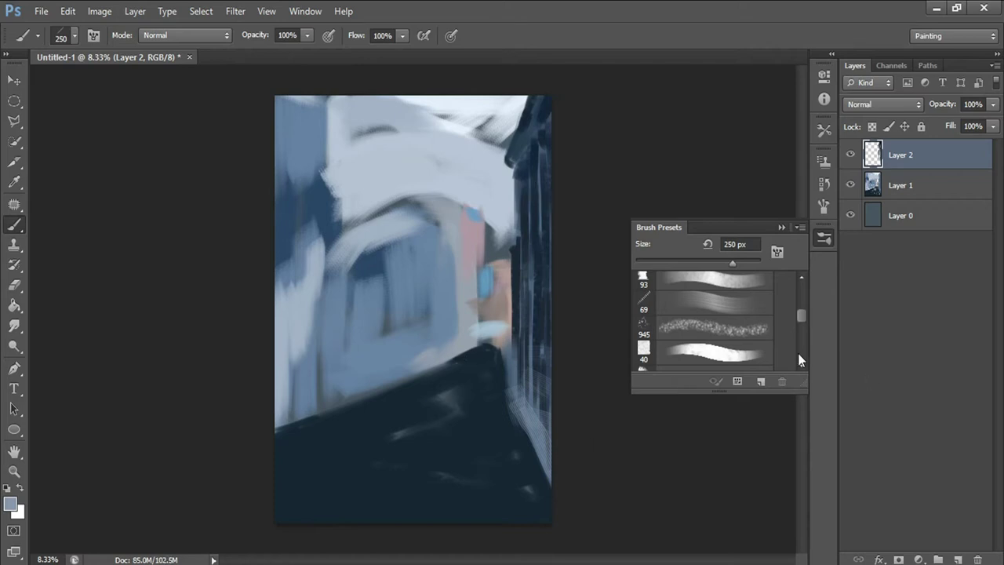
Brighten the upper middle and arch curve with whitish strokes at 100–300 px
key(bracketleft)
key(bracketleft)
key(bracketleft)
click(476, 168)
key(Return)
key(bracketright)
key(bracketright)
key(bracketright)
drag(376, 152, 337, 179)
key(bracketright)
key(bracketright)
key(bracketright)
mouse_move(436, 187)
mouse_down()
mouse_move(338, 235)
mouse_move(478, 211)
mouse_up()
key(bracketright)
key(bracketright)
key(bracketright)
drag(399, 149, 486, 157)
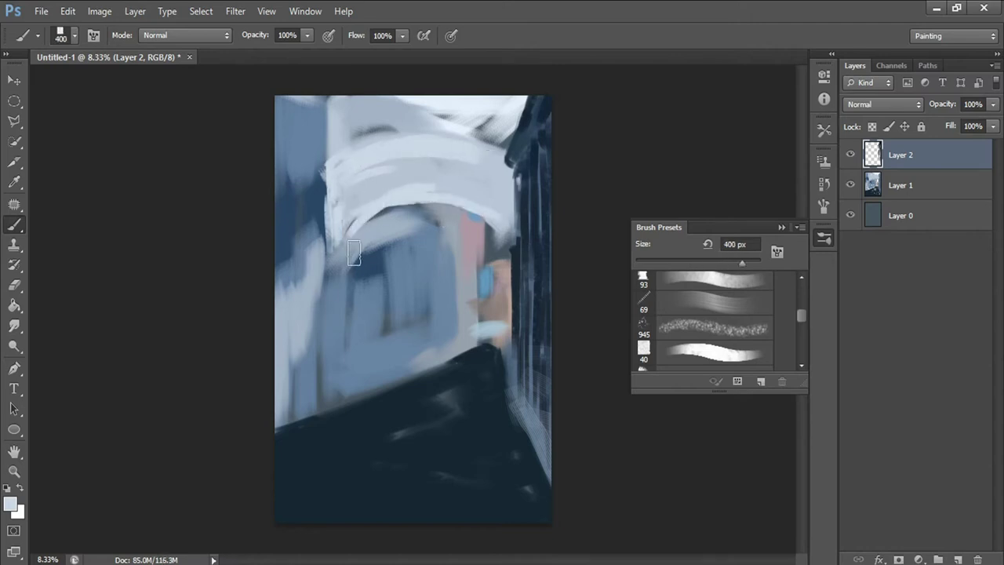
Add light strokes at the top-left, left edge and left wall, then pick a darker blue
drag(314, 98, 292, 129)
drag(281, 329, 281, 423)
click(11, 504)
drag(451, 266, 436, 345)
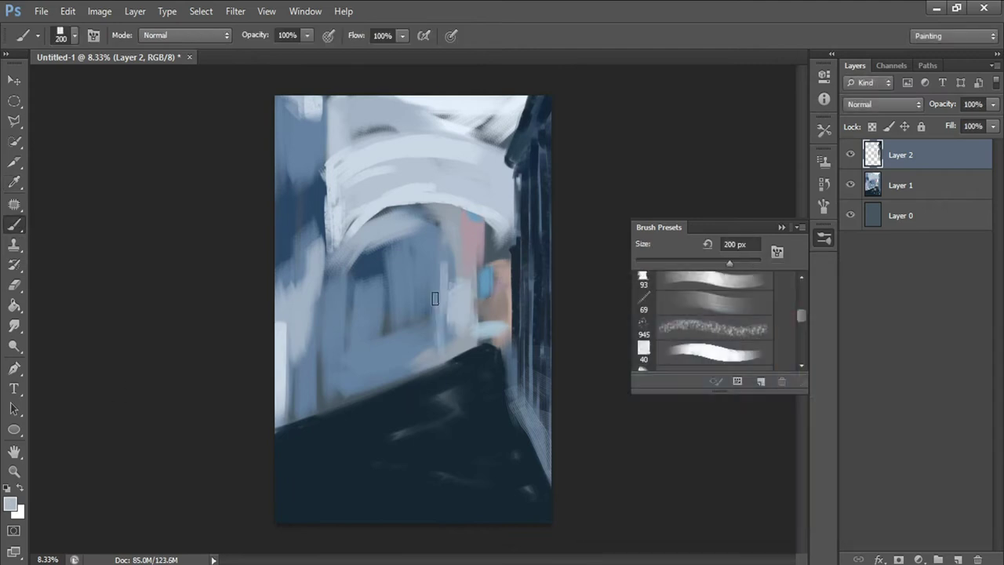
key(Return)
click(11, 504)
click(665, 358)
key(Return)
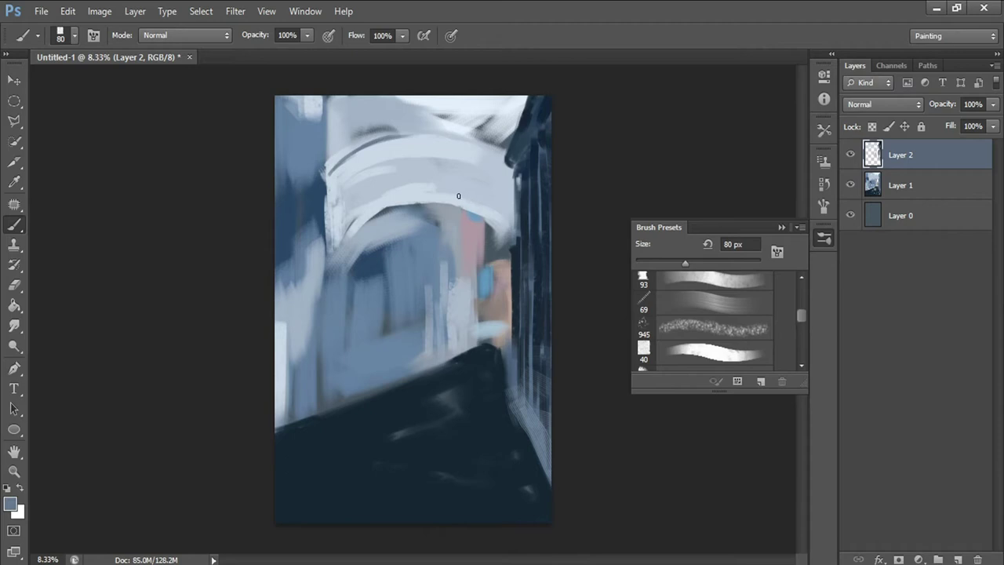
key(period)
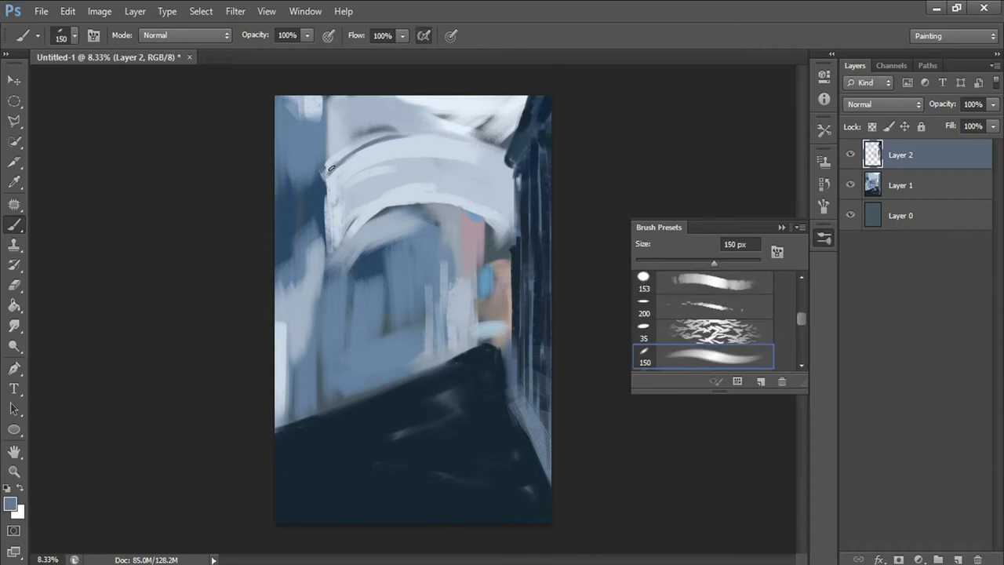
Paint a dark navy curve under the arch and darken its right edge and right side
key(period)
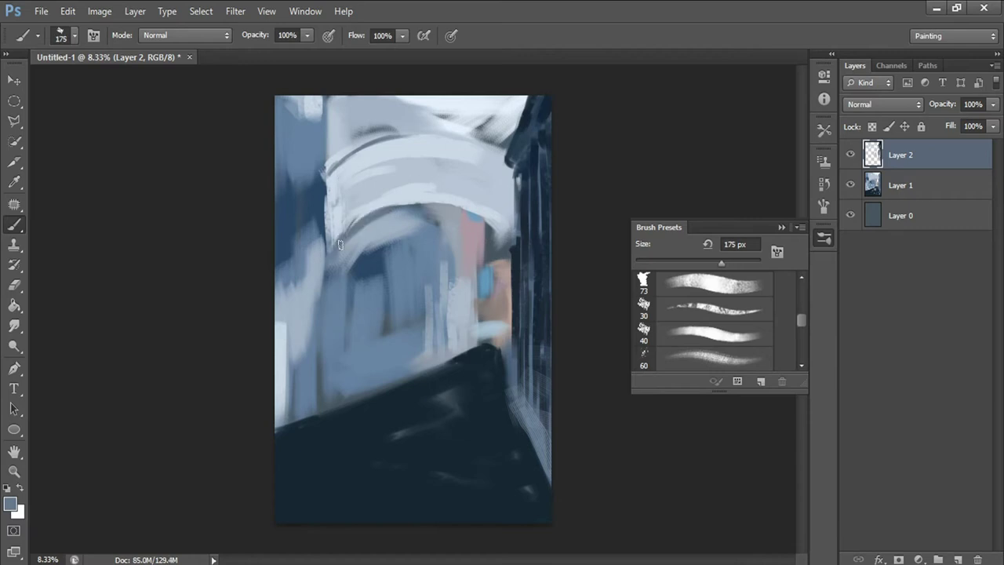
click(10, 504)
click(690, 480)
key(Return)
key(b)
drag(331, 248, 420, 206)
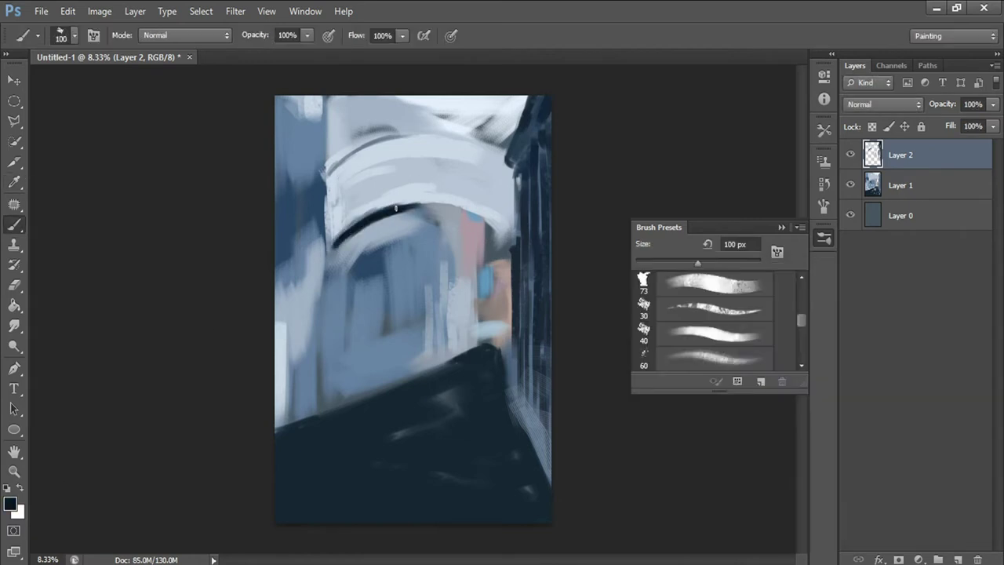
key(bracketright)
key(bracketright)
key(bracketright)
drag(504, 234, 506, 353)
drag(548, 233, 541, 381)
key(bracketleft)
key(bracketleft)
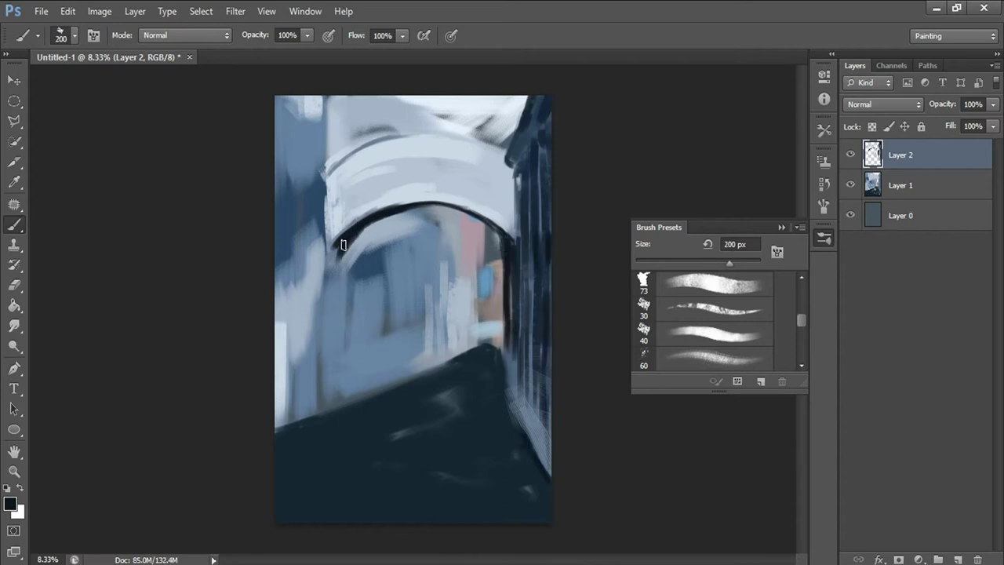
Darken the arch's left edge and add dark columns and window strokes beneath it
drag(337, 260, 334, 322)
mouse_move(317, 262)
mouse_down()
mouse_move(327, 288)
mouse_move(309, 351)
mouse_move(284, 289)
mouse_move(284, 319)
mouse_up()
drag(281, 271, 300, 392)
drag(383, 285, 393, 339)
drag(405, 288, 407, 345)
drag(380, 312, 384, 347)
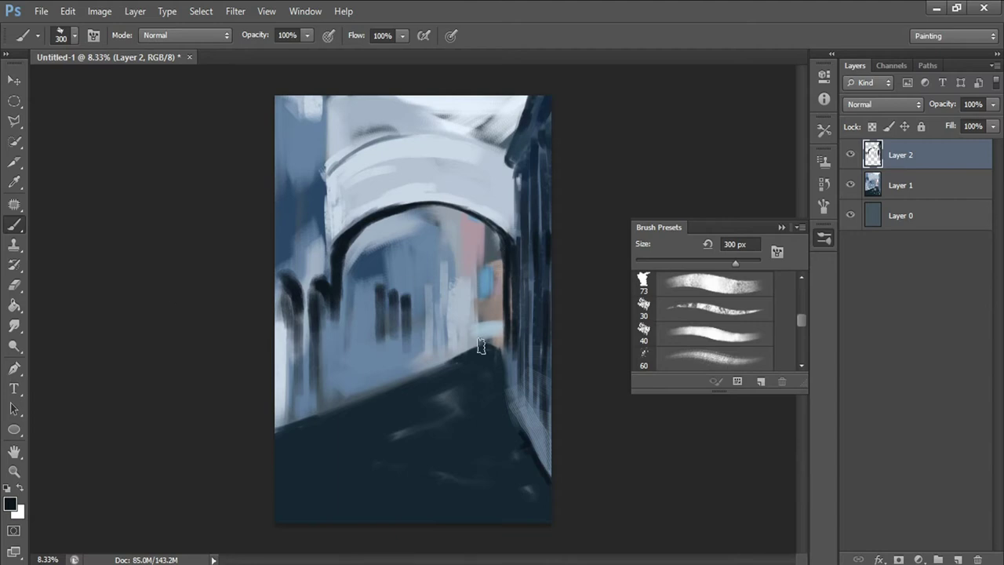
Swap to the light colour and lighten the pink area and top-right of the arch
key(x)
mouse_move(481, 221)
mouse_down()
mouse_move(480, 263)
mouse_move(496, 269)
mouse_up()
drag(510, 145, 474, 124)
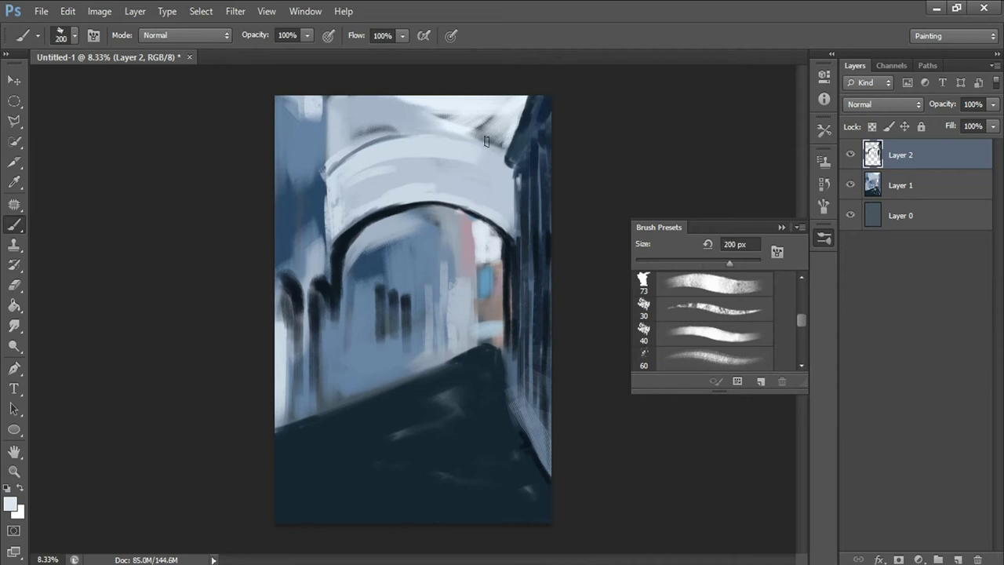
click(11, 504)
key(Return)
key(bracketright)
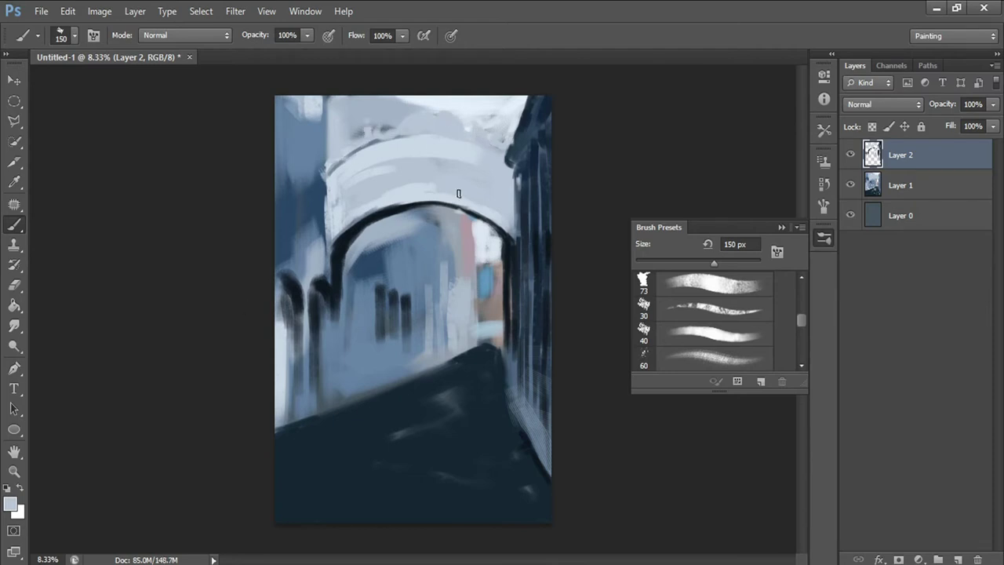
click(11, 505)
key(Return)
key(bracketleft)
key(bracketleft)
key(bracketleft)
Paint two dark lines across the bridge arch, then soften it with light blue-grey at 150 px
drag(343, 176, 502, 170)
drag(338, 205, 510, 198)
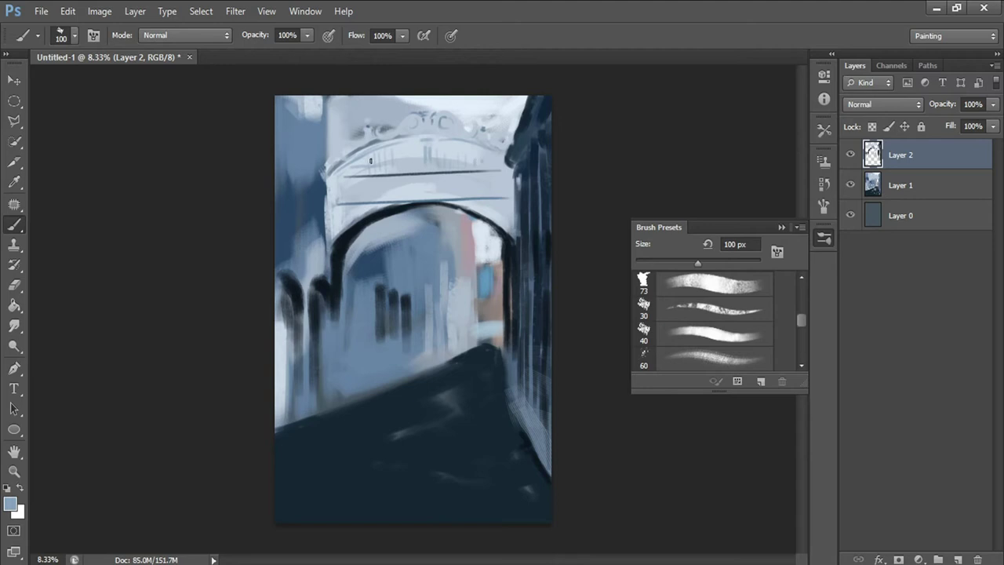
click(683, 425)
key(Return)
alt+click(447, 216)
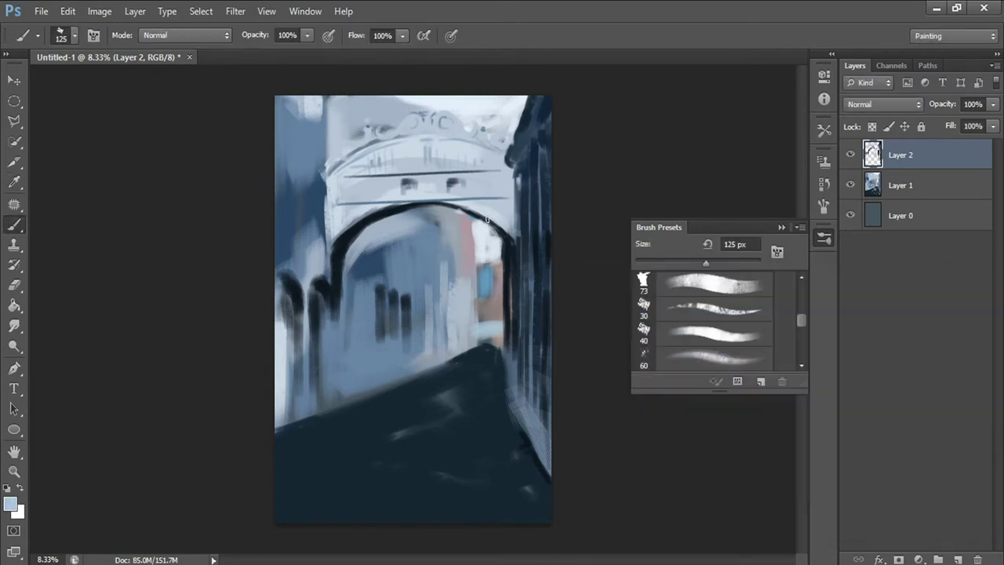
alt+click(432, 188)
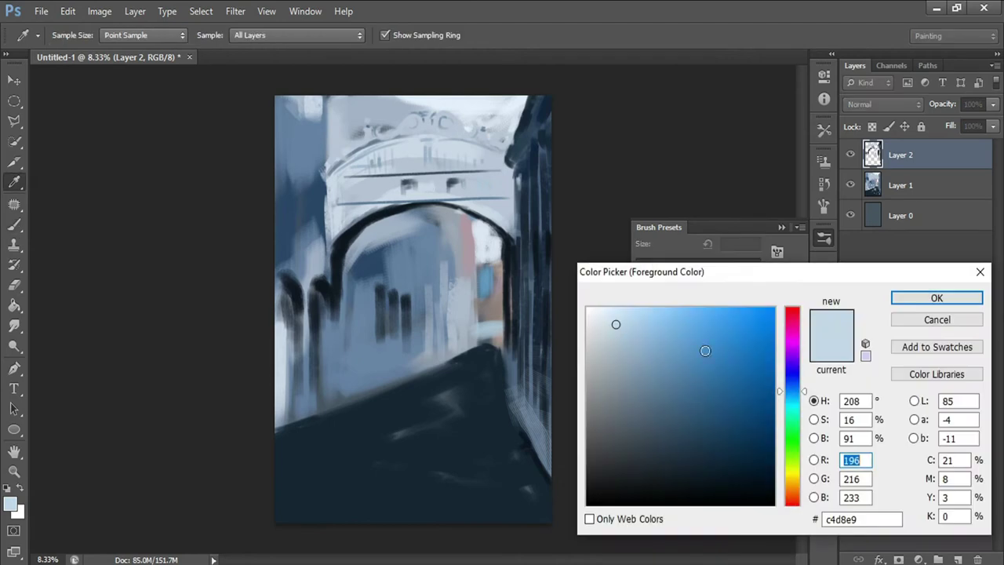
Sample blues from the bridge, then paint a dark navy stroke along the arch at 90 px
key(bracketright)
key(bracketright)
key(bracketright)
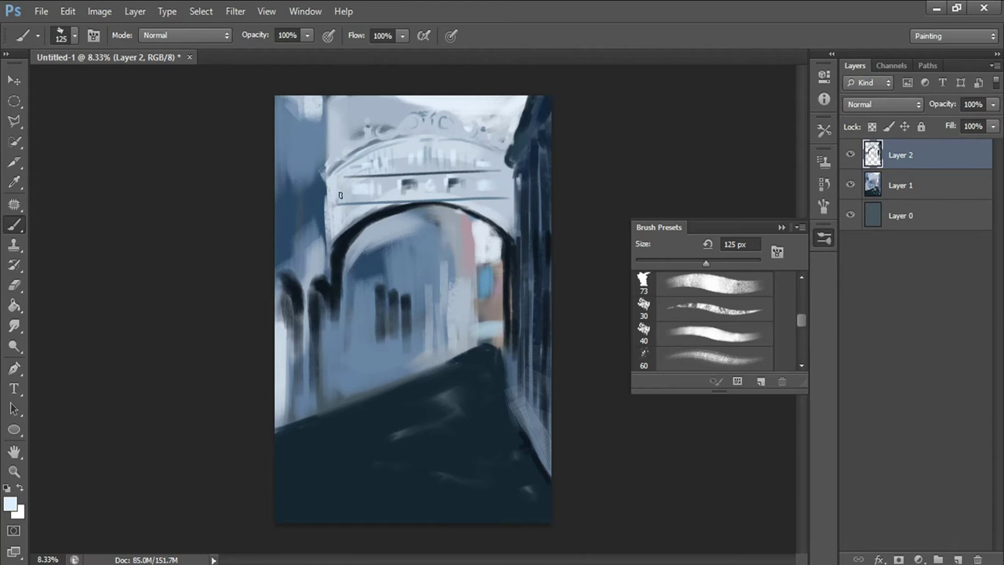
alt+click(446, 221)
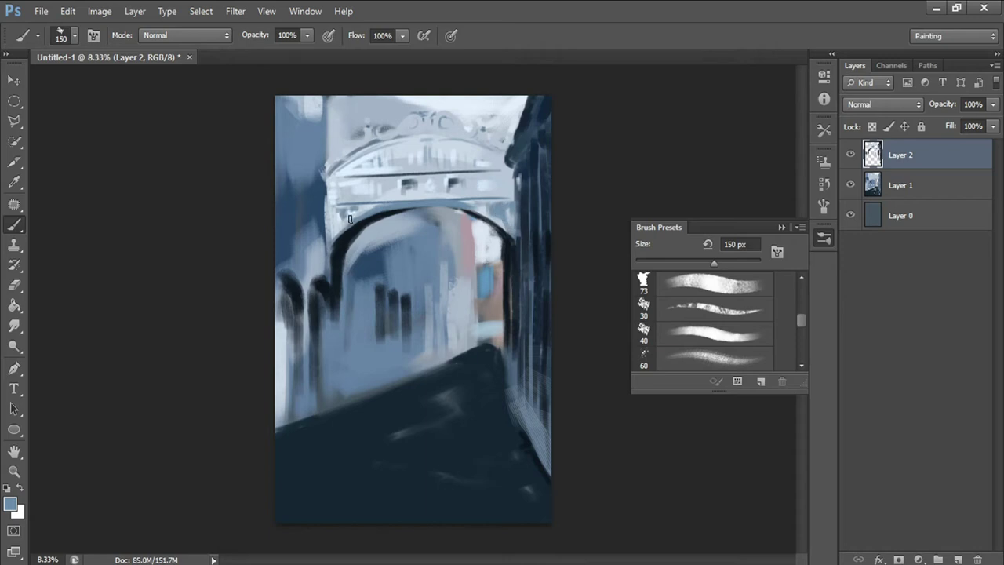
alt+click(420, 205)
key(bracketleft)
key(bracketleft)
key(bracketleft)
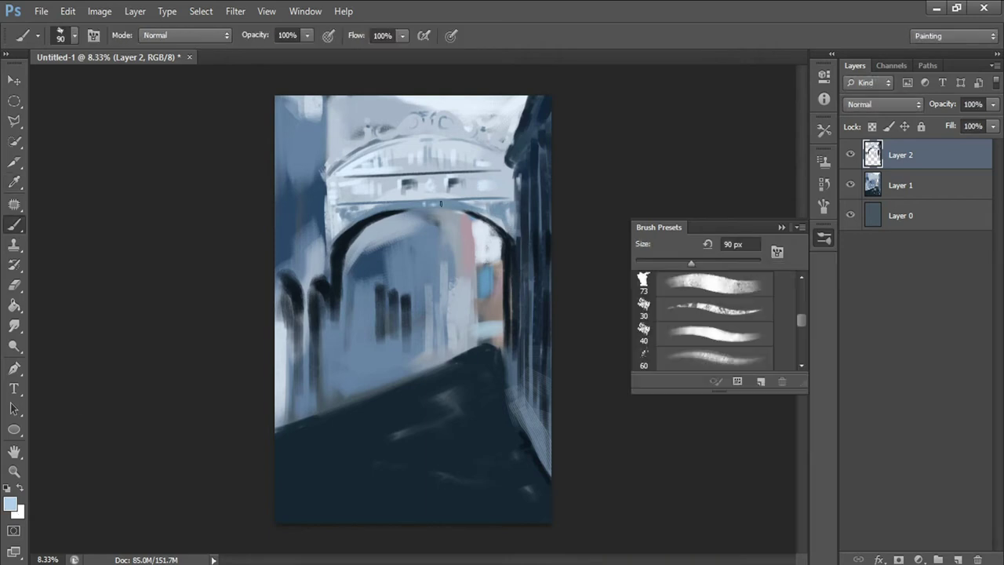
alt+click(379, 209)
drag(368, 213, 509, 230)
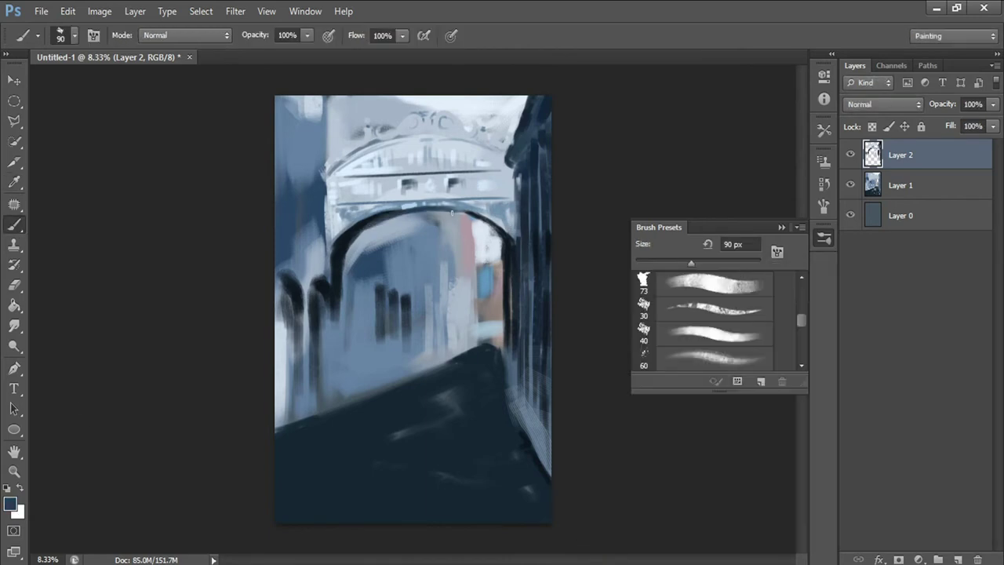
alt+click(463, 341)
Paint dark navy strokes under the arch and at the top left with a 300 px brush
key(bracketright)
key(bracketright)
key(bracketright)
click(823, 236)
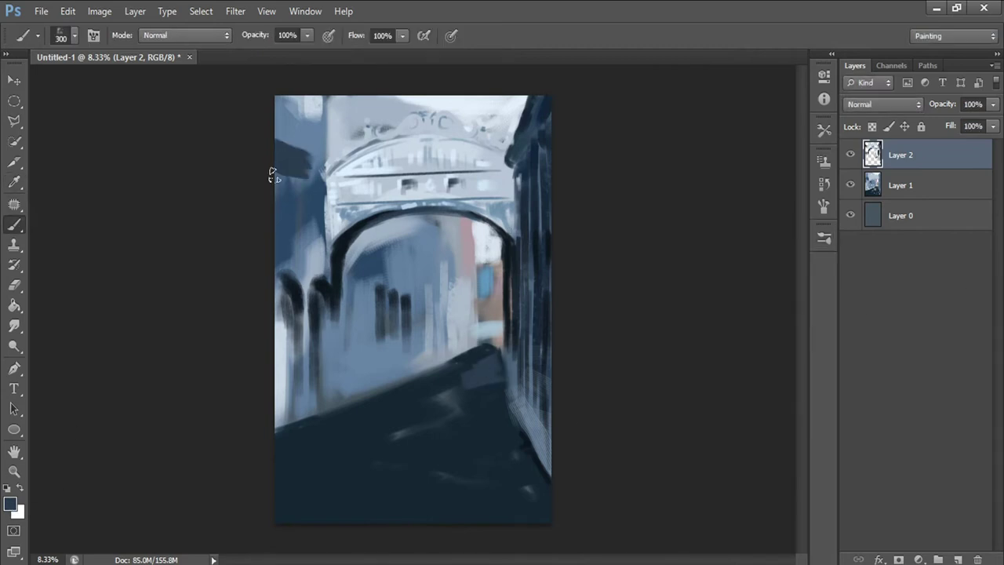
click(10, 504)
key(Return)
drag(381, 235, 439, 274)
drag(337, 110, 337, 141)
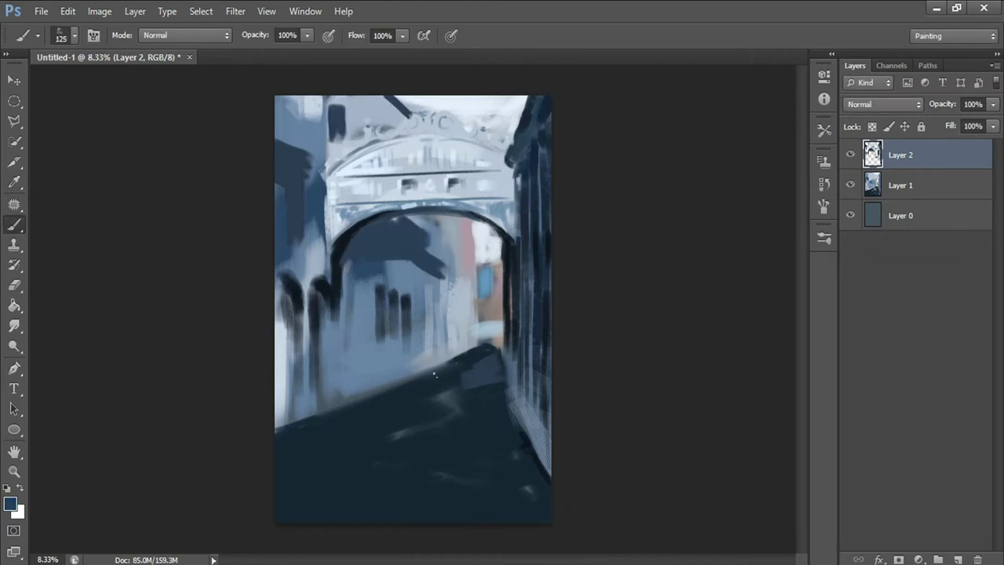
Paint a thick black edge along the lower-left bank and a short dark teal stroke on the water
key(d)
drag(267, 443, 419, 377)
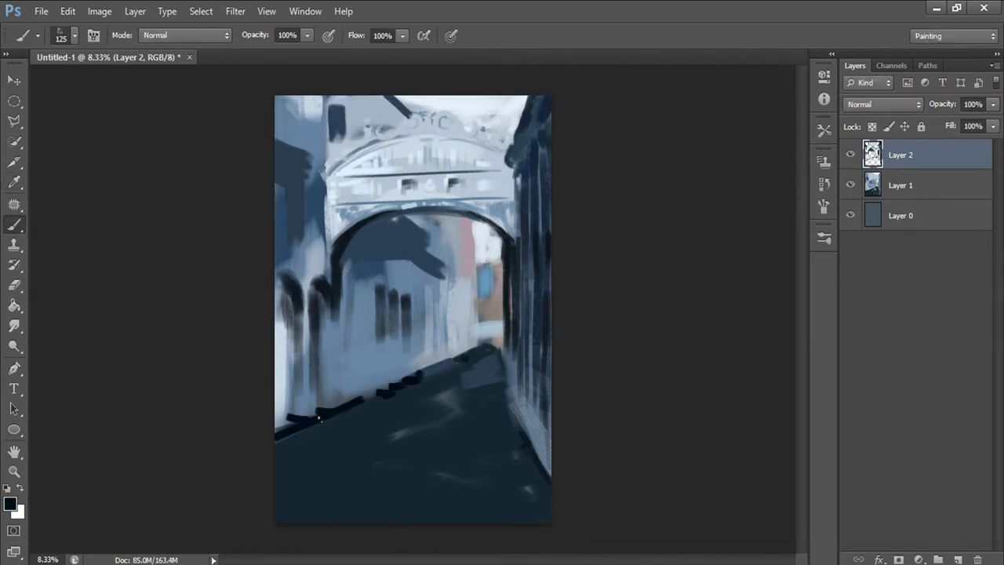
drag(399, 214, 339, 298)
click(739, 448)
key(Return)
drag(439, 368, 483, 358)
Paint light blue-grey strokes on the left wall and over the arch at 300 px
click(634, 341)
key(Return)
drag(288, 259, 292, 313)
mouse_move(414, 220)
mouse_down()
mouse_move(443, 245)
mouse_move(439, 292)
mouse_move(411, 259)
mouse_up()
key(Return)
key(bracketleft)
key(bracketleft)
key(bracketleft)
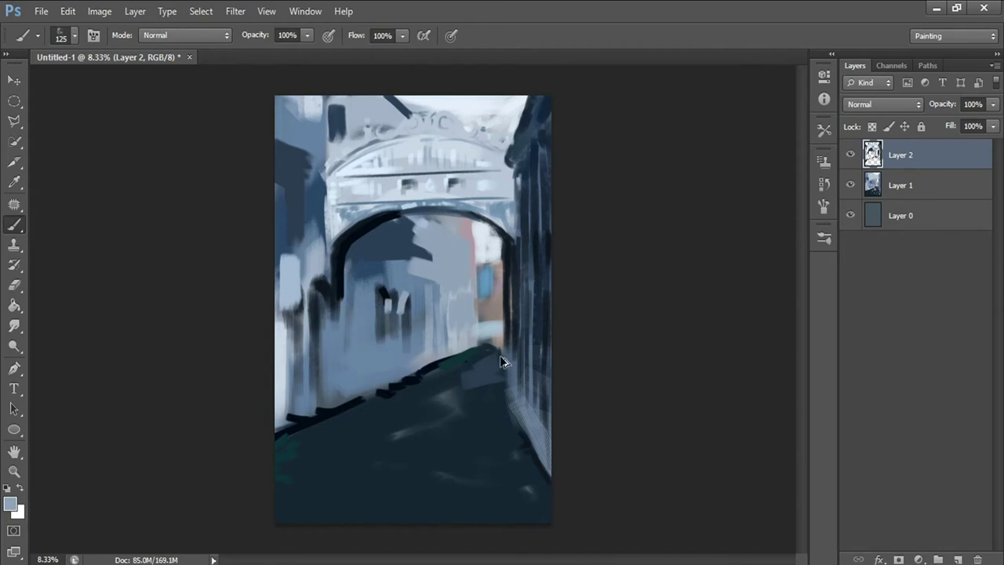
Sample lavender, dark navy and muted mauve at 90 px for the pink buildings beyond the arch
click(10, 504)
click(790, 443)
key(Return)
key(bracketleft)
key(bracketleft)
alt+click(499, 292)
click(10, 504)
key(Return)
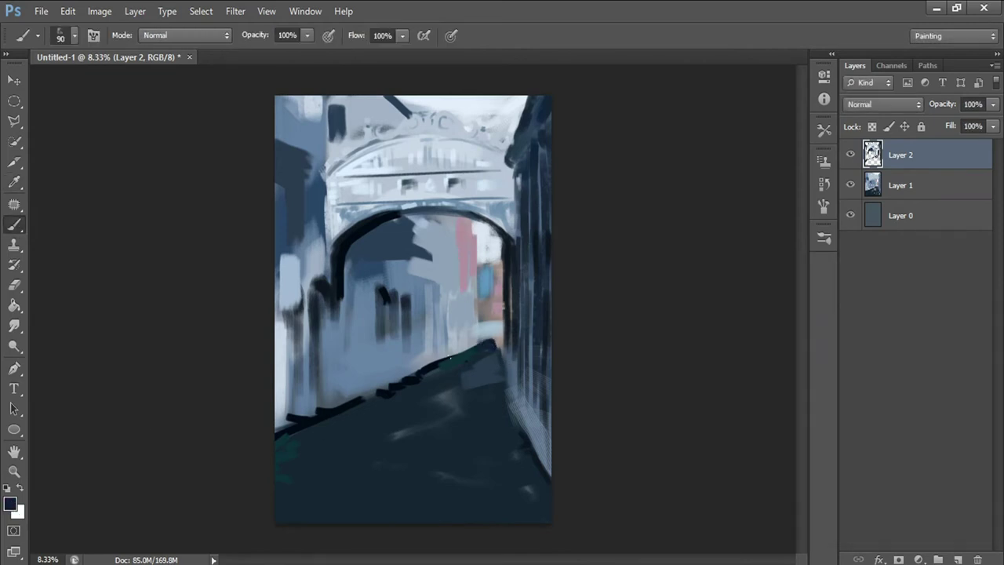
click(10, 505)
click(630, 414)
key(Return)
Pick a light blue-grey, set the brush to 185 px and start a straight perspective line
click(10, 504)
key(Escape)
drag(674, 251, 706, 251)
alt+click(379, 284)
Draw straight light lines from the upper left and along the lower-left bank, then pick dark navy
shift+click(302, 258)
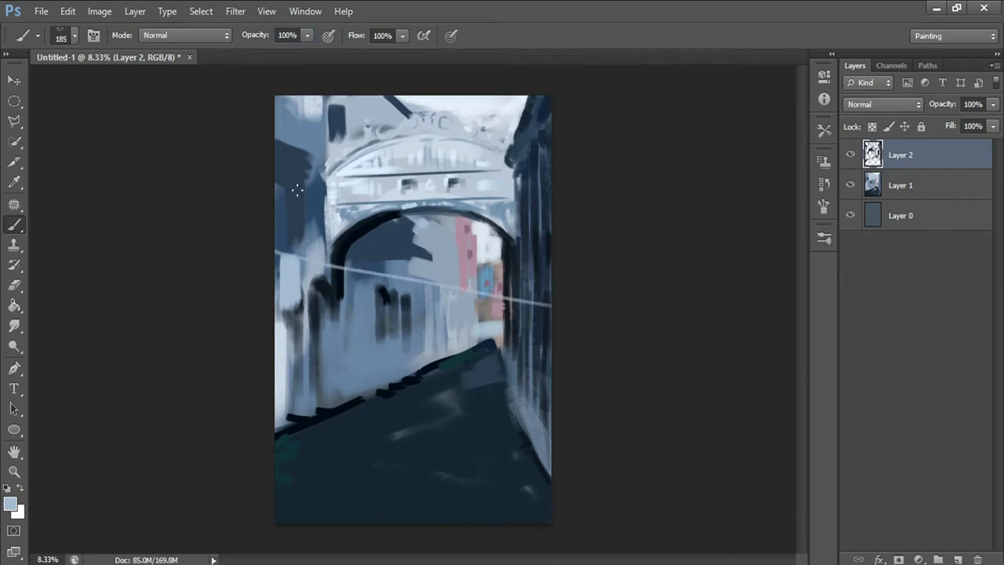
drag(269, 131, 514, 261)
drag(283, 417, 421, 355)
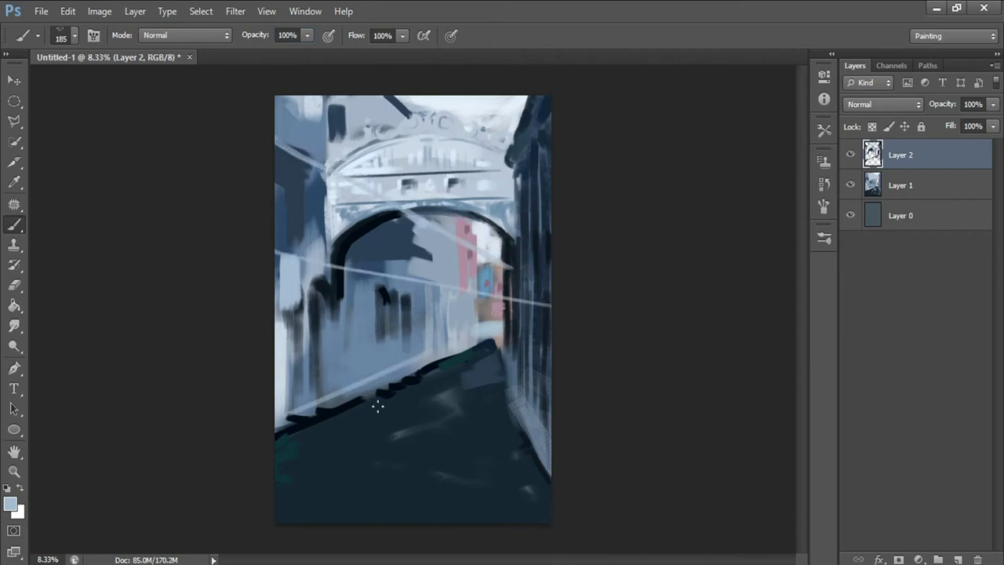
click(10, 504)
click(544, 290)
key(Return)
Create a new Layer 3 and choose the 70 px brush preset for detail work
click(288, 199)
key(Return)
click(823, 238)
key(ctrl+shift+alt+n)
scroll(764, 345, down, 3)
click(705, 328)
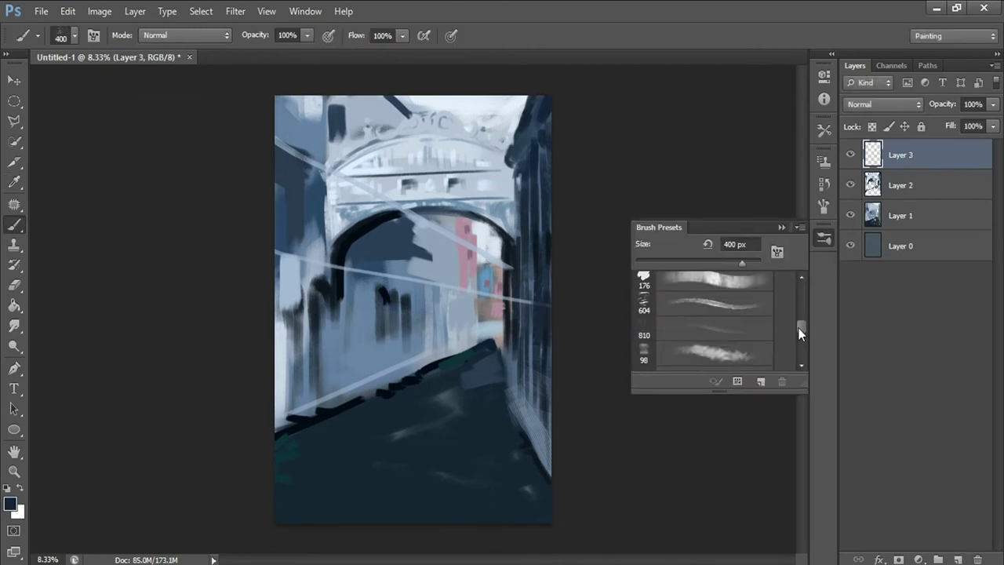
scroll(765, 345, down, 3)
key(bracketright)
key(bracketright)
key(bracketright)
mouse_move(801, 326)
mouse_down()
mouse_move(794, 341)
mouse_move(805, 298)
mouse_up()
click(706, 308)
scroll(805, 298, down, 3)
click(706, 338)
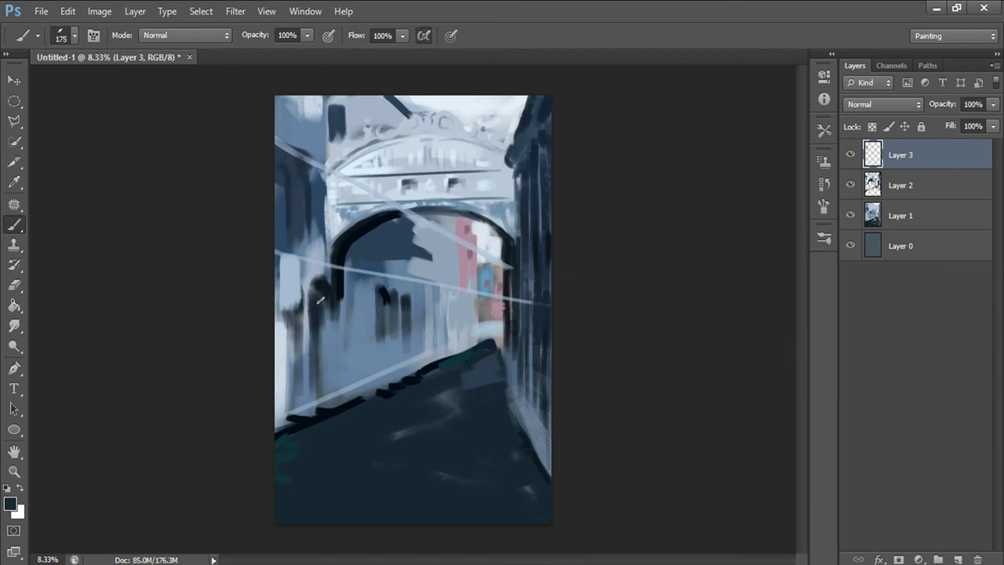
Paint dark vertical strokes on the left wall and under the arch
drag(320, 299, 326, 376)
drag(294, 279, 298, 360)
drag(298, 311, 299, 385)
drag(368, 227, 392, 271)
mouse_move(400, 227)
mouse_down()
mouse_move(437, 243)
mouse_move(451, 279)
mouse_move(410, 275)
mouse_up()
Add a thin stroke on the pink building at 70 px and light 250 px strokes on the lower-left walkway
alt+click(471, 282)
key(bracketleft)
key(bracketleft)
key(bracketleft)
click(822, 238)
click(706, 335)
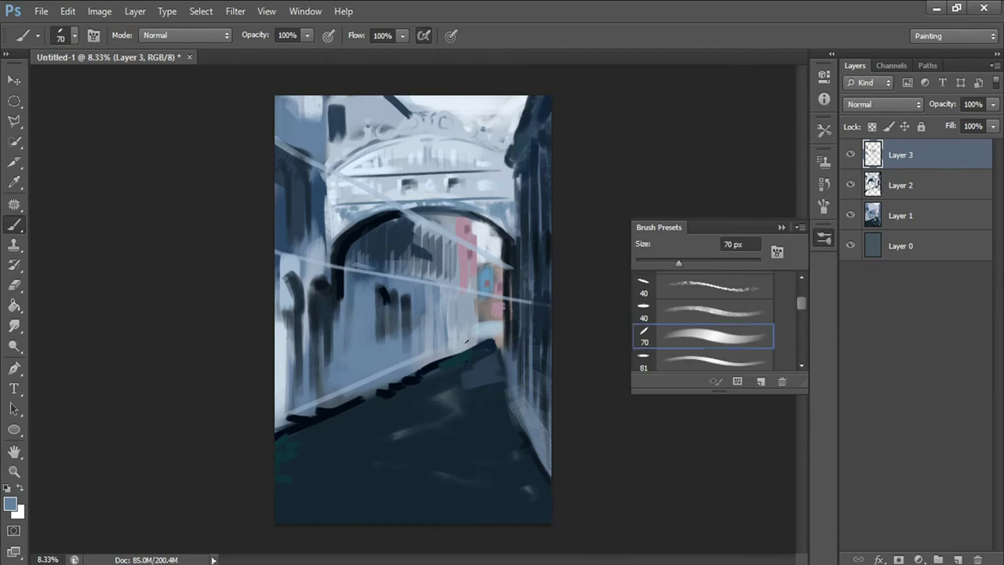
drag(457, 214, 464, 312)
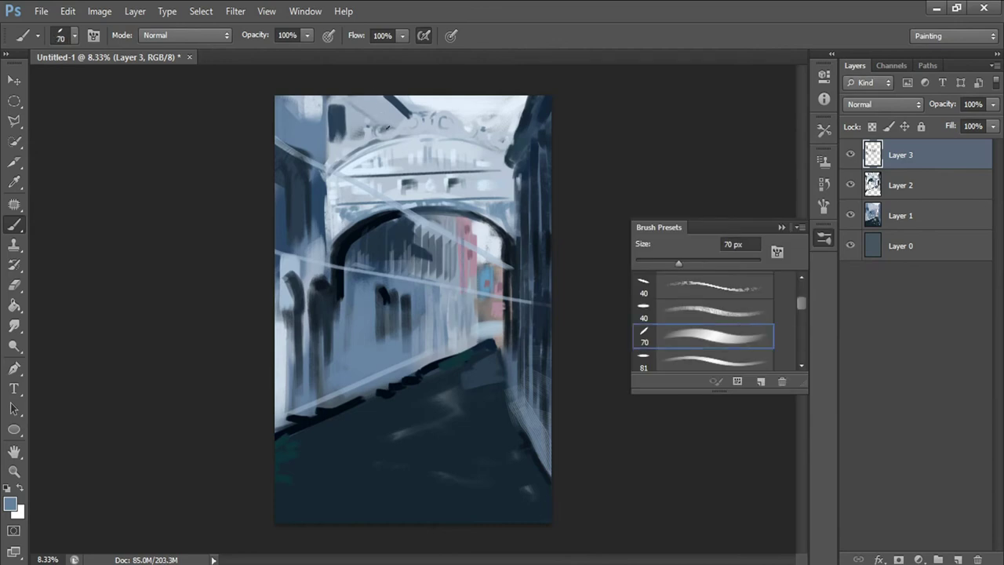
drag(801, 303, 800, 309)
click(731, 263)
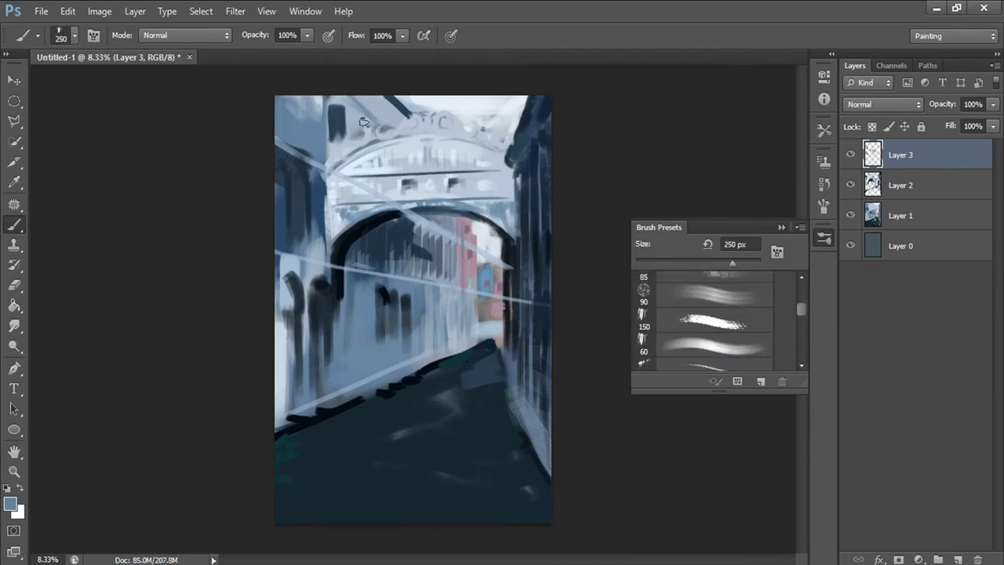
mouse_move(345, 392)
mouse_down()
mouse_move(408, 376)
mouse_move(298, 384)
mouse_up()
Add a faint near-white stroke along the horizontal line with a 150 px brush
key(bracketright)
key(bracketright)
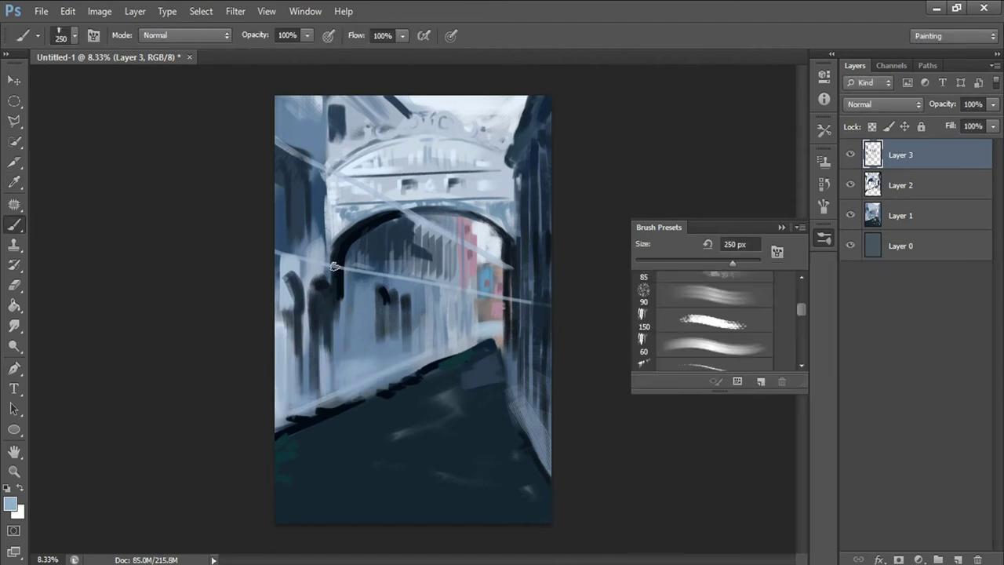
key(bracketleft)
key(bracketleft)
alt+click(445, 254)
key(bracketleft)
key(bracketleft)
key(bracketleft)
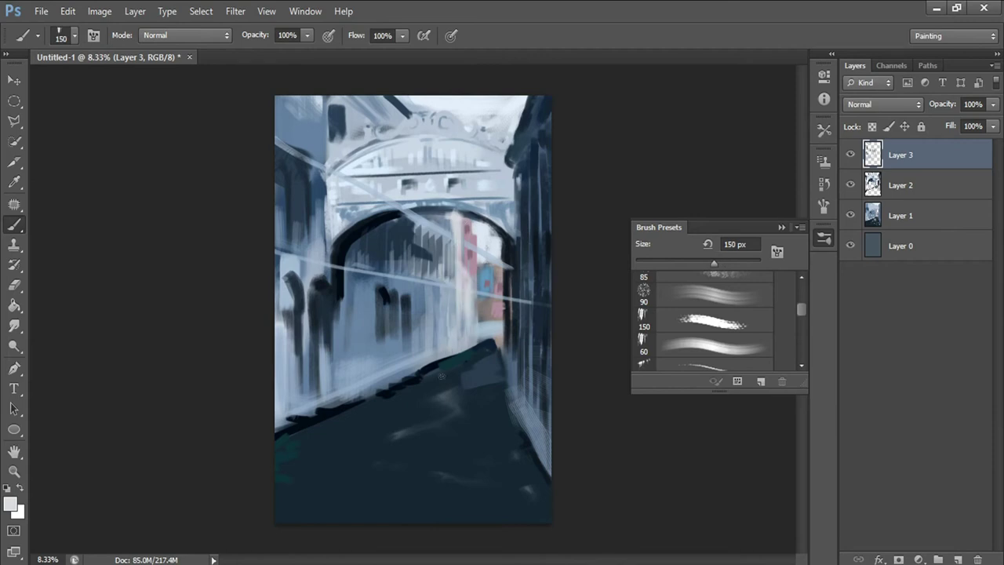
drag(416, 284, 345, 262)
Paint dark navy vertical strokes and an arched window on the upper-left building
alt+click(312, 180)
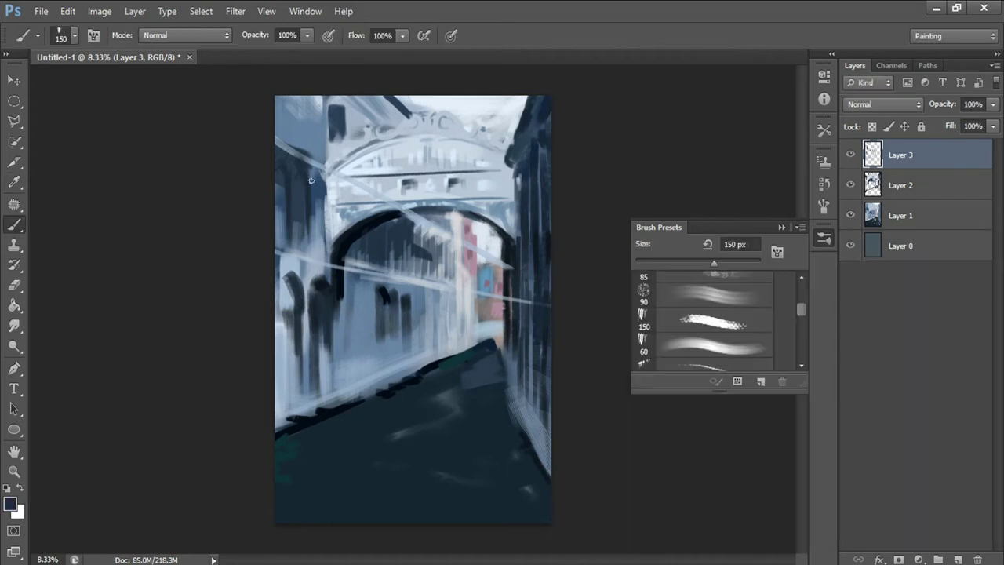
drag(307, 95, 330, 225)
drag(301, 323, 297, 313)
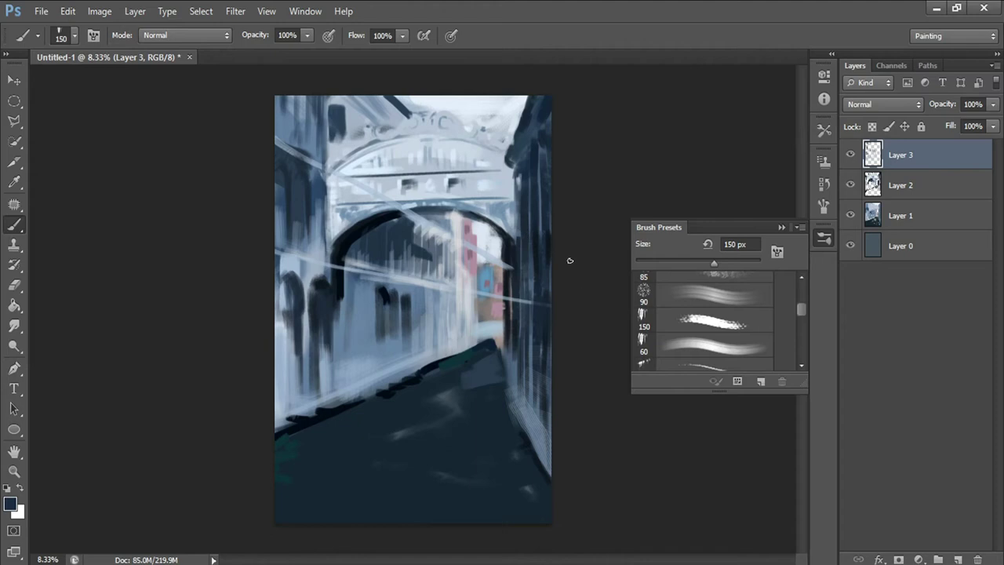
Sample teal from the canal and paint a broad teal stroke across the water
key(i)
click(533, 455)
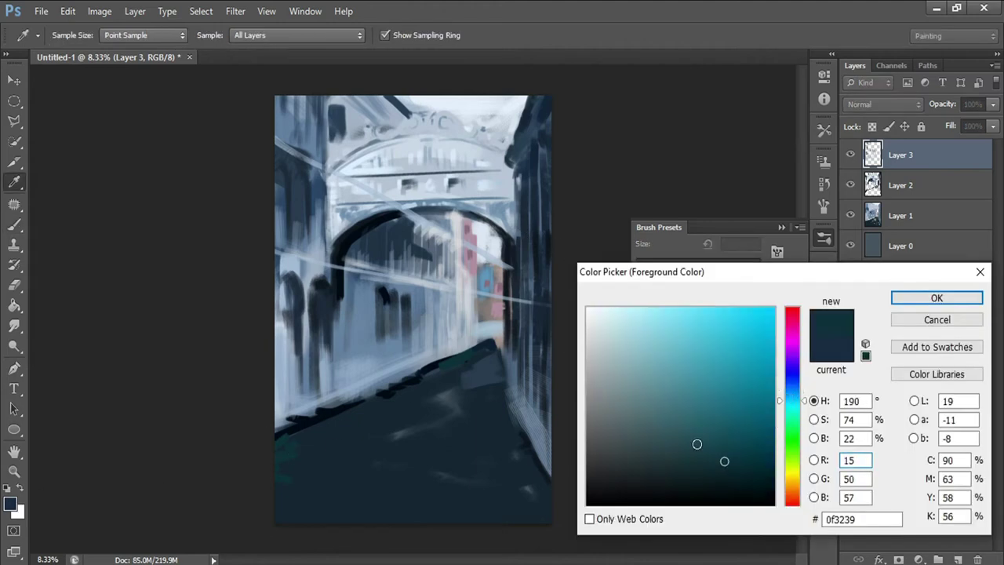
key(Return)
key(b)
mouse_move(488, 354)
mouse_down()
mouse_move(474, 421)
mouse_move(442, 372)
mouse_move(360, 427)
mouse_move(343, 461)
mouse_move(448, 460)
mouse_move(439, 489)
mouse_move(448, 416)
mouse_move(362, 425)
mouse_move(365, 498)
mouse_up()
key(bracketright)
key(bracketright)
key(bracketleft)
Paint darker teal strokes across the canal water with a 250 px brush
key(bracketleft)
alt+click(365, 437)
key(bracketleft)
scroll(803, 311, up, 2)
Paint light vertical reflections in the canal with a 100 px brush
key(bracketleft)
key(bracketleft)
key(bracketleft)
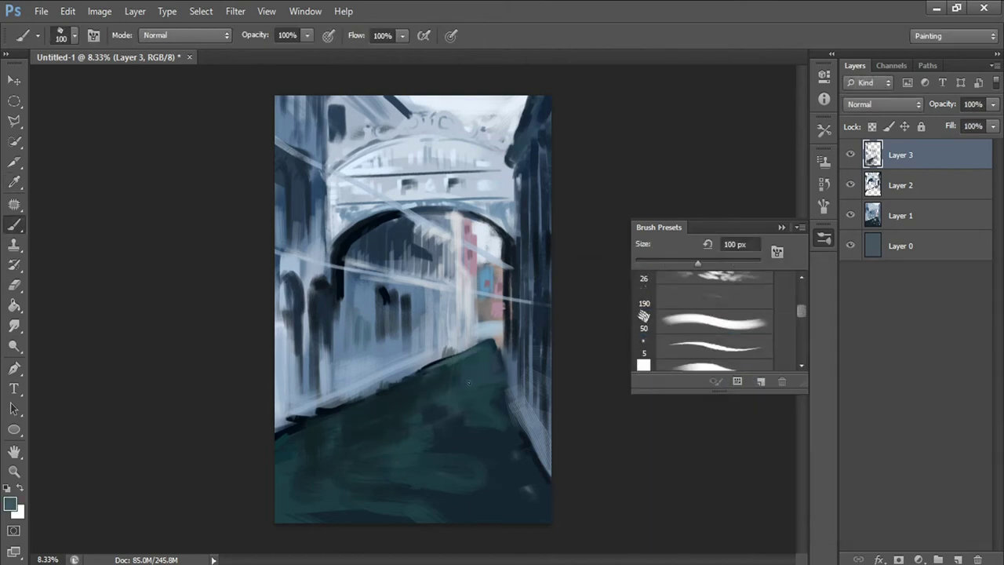
key(bracketright)
key(bracketright)
mouse_move(485, 382)
mouse_down()
mouse_move(338, 414)
mouse_move(417, 406)
mouse_move(392, 403)
mouse_move(392, 427)
mouse_up()
Paint dark navy over the lower water with an enlarged brush
key(bracketleft)
key(bracketleft)
key(bracketleft)
drag(296, 439, 297, 474)
scroll(801, 311, down, 2)
scroll(800, 315, down, 2)
key(bracketleft)
click(11, 504)
click(264, 460)
key(Return)
key(bracketright)
key(bracketright)
key(bracketright)
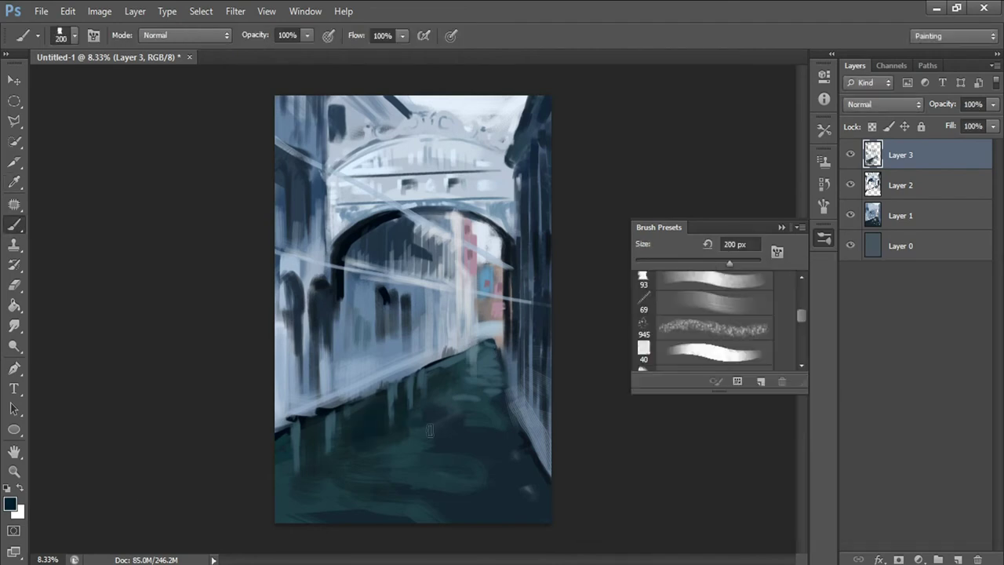
key(bracketright)
key(bracketright)
key(bracketright)
click(11, 503)
key(Return)
mouse_move(363, 436)
mouse_down()
mouse_move(321, 470)
mouse_move(376, 502)
mouse_move(416, 486)
mouse_up()
Add a short dark stroke at the canal's far end and 70 px strokes along the right building's base
key(bracketleft)
key(bracketleft)
key(bracketleft)
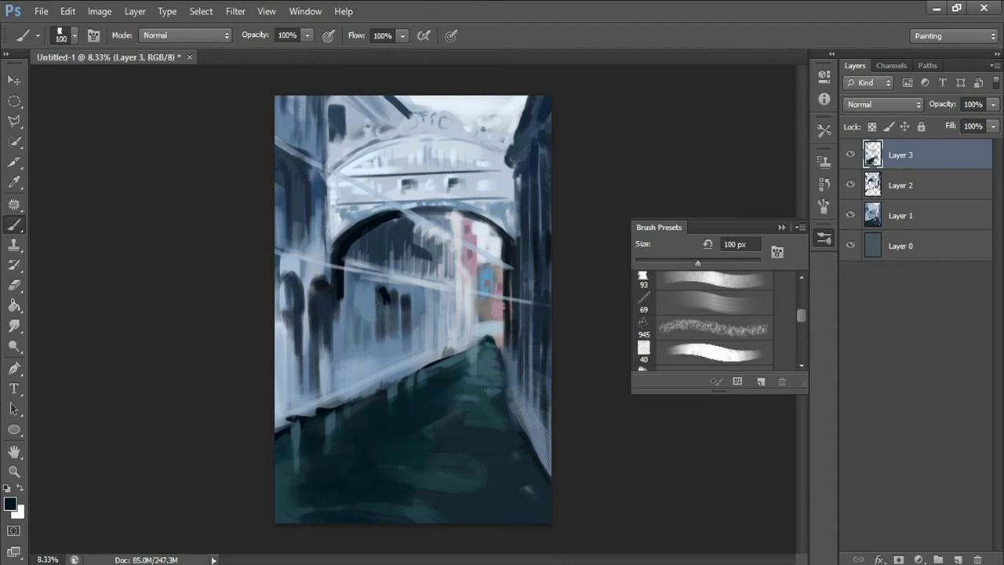
drag(499, 335, 499, 351)
key(bracketleft)
key(bracketleft)
key(bracketleft)
drag(530, 292, 536, 420)
drag(524, 383, 512, 396)
click(11, 503)
Paint light blue strokes along the bottom of the canal water
click(694, 396)
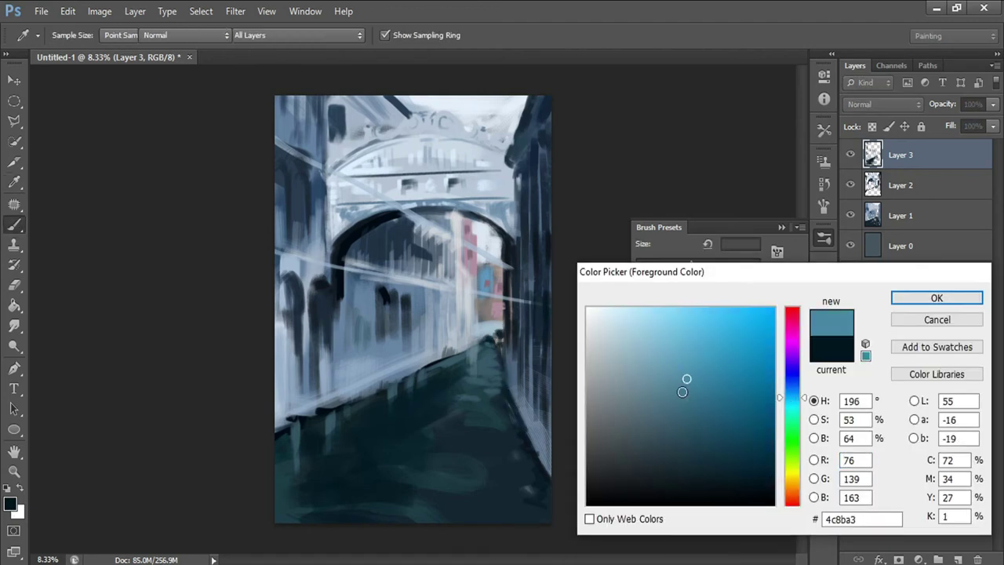
click(967, 293)
key(bracketleft)
key(bracketleft)
key(bracketleft)
key(bracketright)
key(bracketright)
alt+click(470, 368)
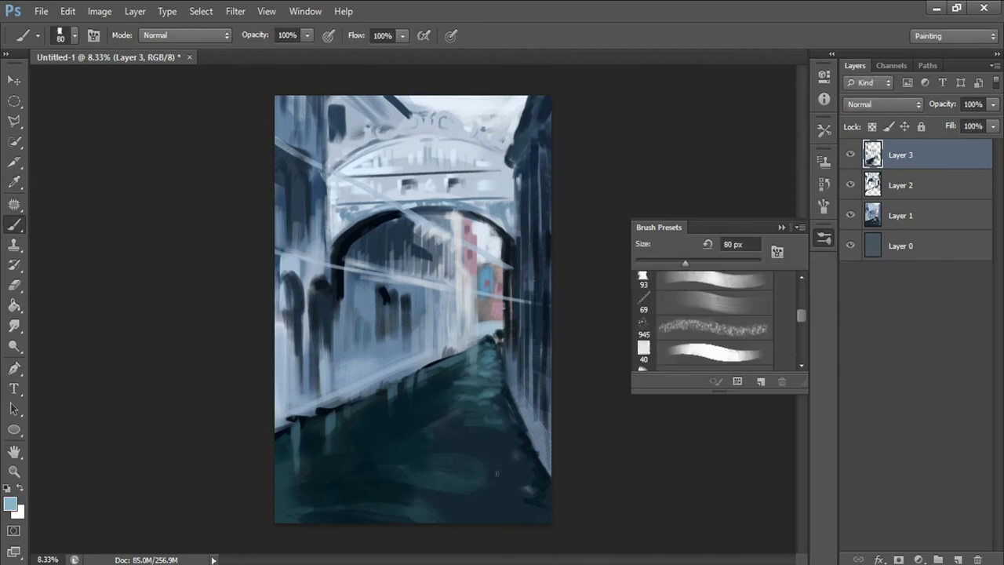
key(bracketright)
key(bracketright)
key(bracketright)
drag(486, 517, 522, 514)
drag(439, 516, 533, 501)
mouse_move(472, 493)
mouse_down()
mouse_move(518, 480)
mouse_move(431, 448)
mouse_up()
Switch to a textured brush preset at 100 px
key(bracketright)
key(bracketright)
key(bracketright)
scroll(802, 318, down, 2)
click(706, 343)
scroll(784, 321, up, 3)
click(706, 283)
key(bracketright)
key(bracketright)
key(bracketright)
Dab small light ripples across the canal water
mouse_move(493, 365)
mouse_down()
mouse_move(469, 384)
mouse_move(492, 389)
mouse_move(443, 428)
mouse_move(501, 431)
mouse_up()
key(bracketleft)
key(bracketleft)
key(bracketright)
key(bracketright)
alt+click(439, 471)
drag(416, 429, 508, 416)
Sample a dark colour from the painting and add a dark brown patch on the distant building
click(10, 504)
key(bracketright)
key(bracketright)
key(bracketright)
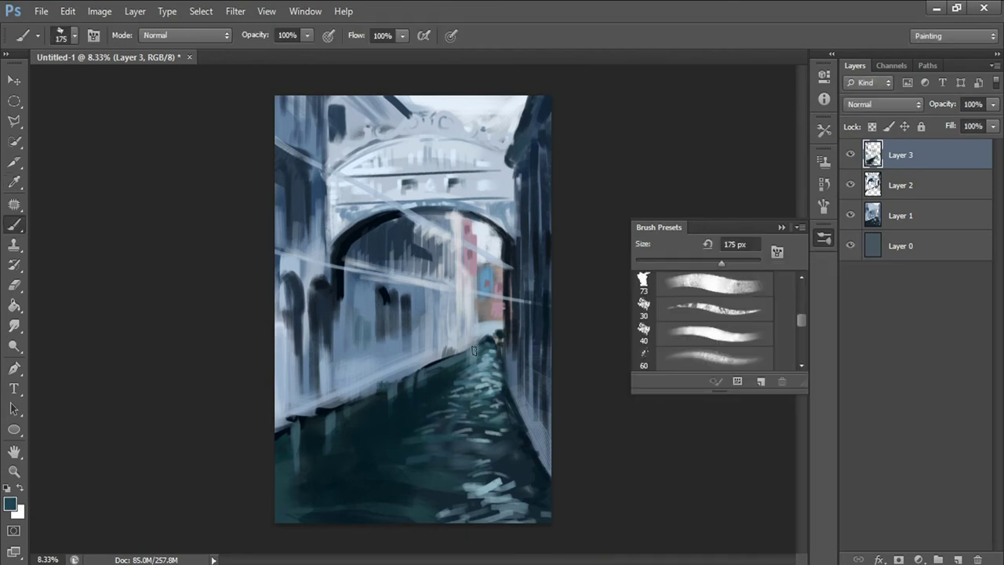
click(10, 504)
click(469, 305)
key(Return)
drag(478, 321, 482, 296)
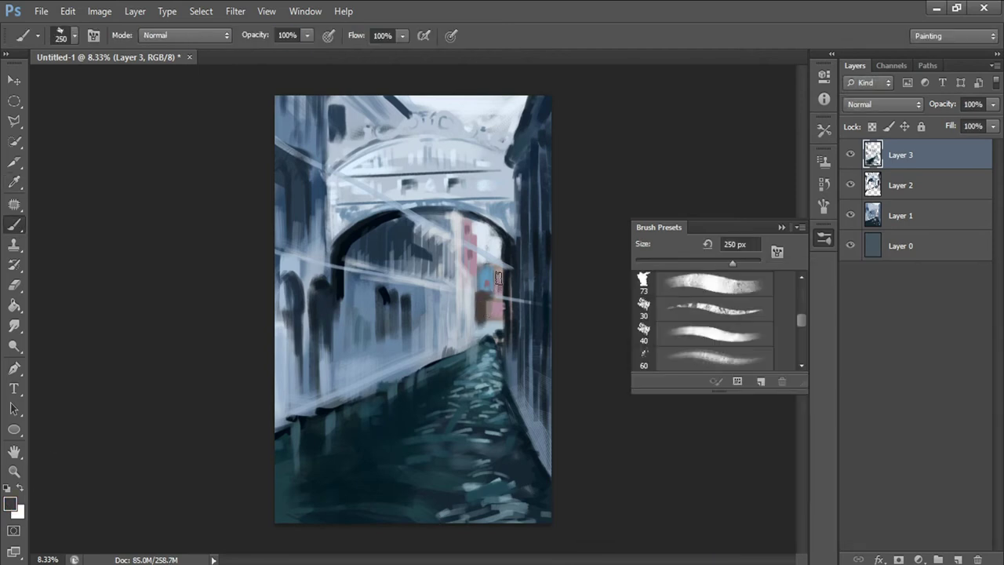
Paint a light bluish-white diagonal edge on the left building with a 100 px brush
click(10, 504)
click(488, 263)
key(Return)
key(bracketleft)
key(bracketleft)
drag(284, 419, 349, 398)
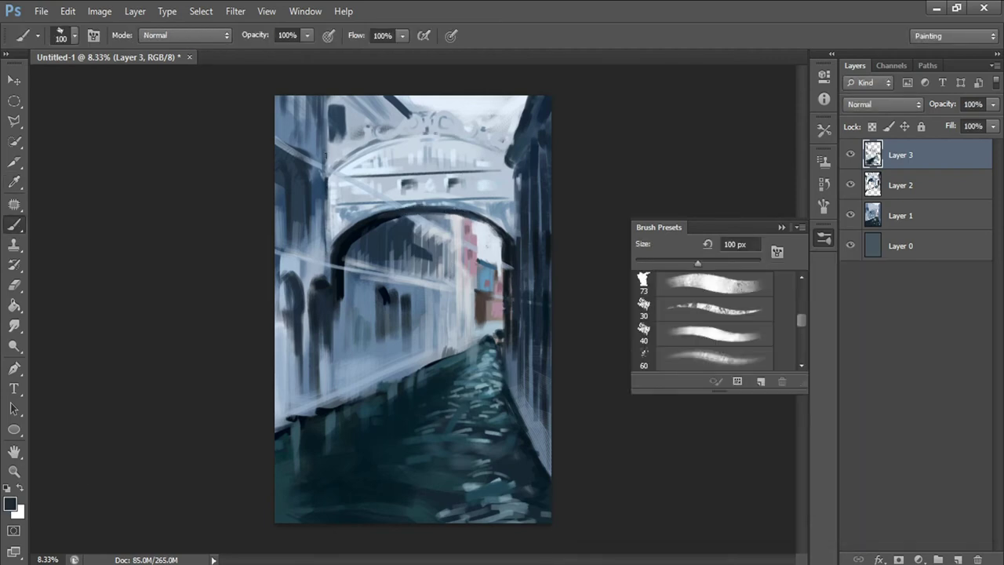
Paint dark vertical strokes on the left buildings with a 200 px brush
click(11, 504)
click(760, 480)
key(Return)
key(bracketright)
key(bracketright)
key(bracketright)
drag(291, 284, 318, 426)
Add a blue-grey vertical stroke and a dark navy patch on the left building
click(11, 504)
key(Return)
drag(382, 292, 384, 383)
key(bracketleft)
key(bracketleft)
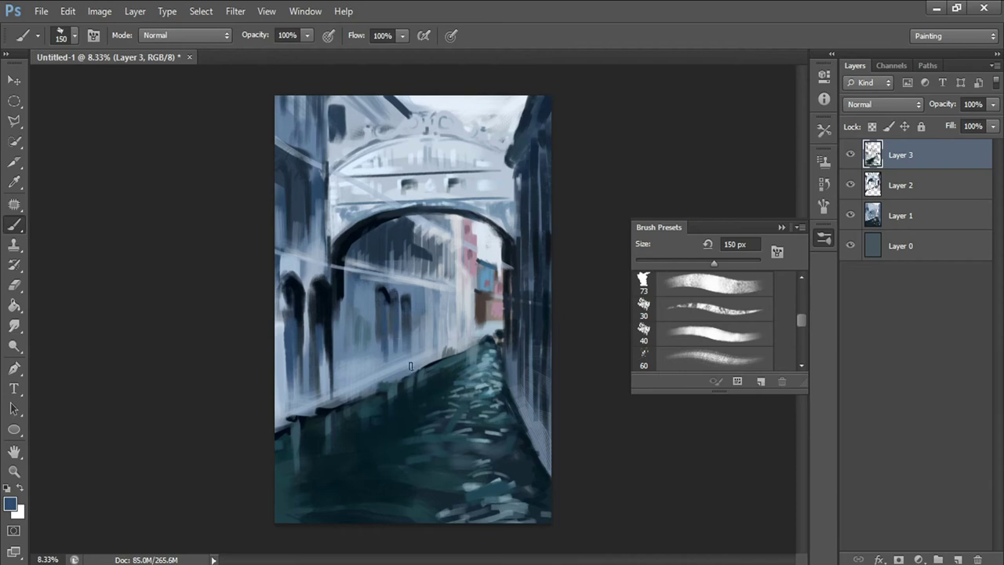
click(10, 504)
key(Return)
mouse_move(345, 341)
mouse_down()
mouse_move(369, 365)
mouse_move(320, 395)
mouse_up()
Add light blue-grey strokes on the left buildings and under the bridge arch, then select dark navy
alt+click(355, 310)
key(bracketright)
key(bracketright)
key(bracketright)
key(bracketright)
drag(301, 352, 296, 371)
key(bracketleft)
key(bracketleft)
key(bracketleft)
key(bracketleft)
key(bracketleft)
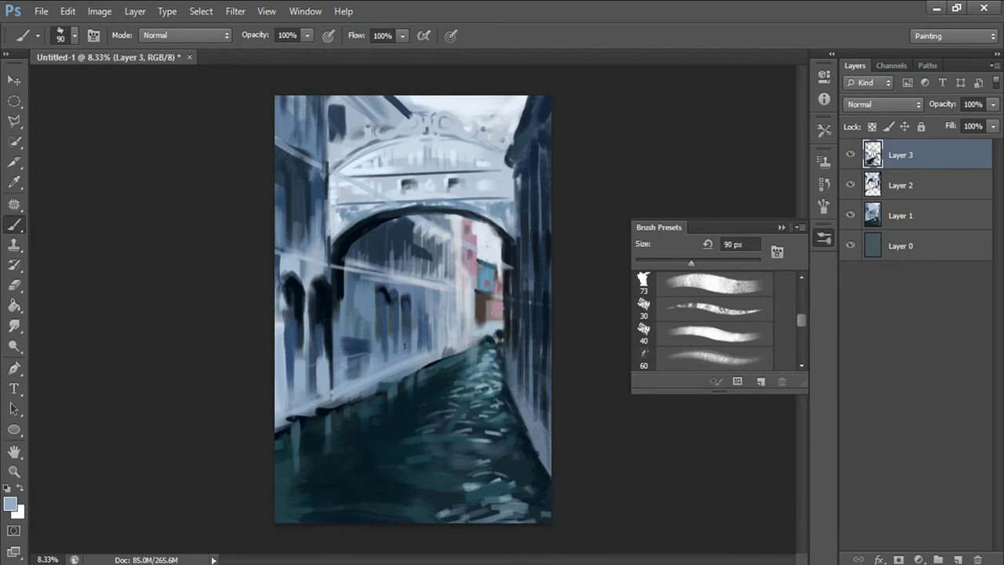
drag(398, 290, 348, 280)
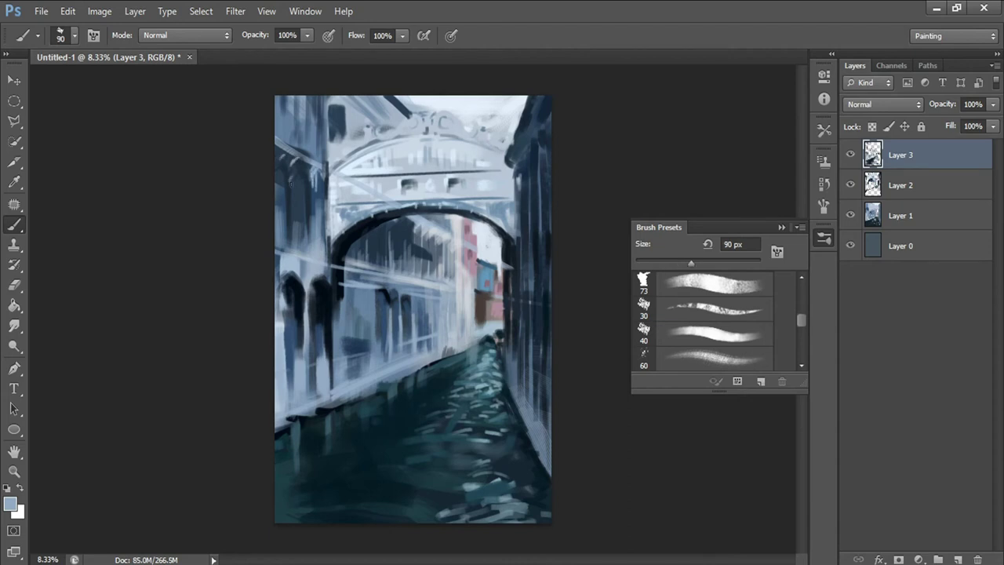
click(10, 503)
click(328, 296)
key(Return)
Paint dark navy strokes near the upper left of the bridge at 150 px
key(bracketright)
key(bracketright)
key(bracketright)
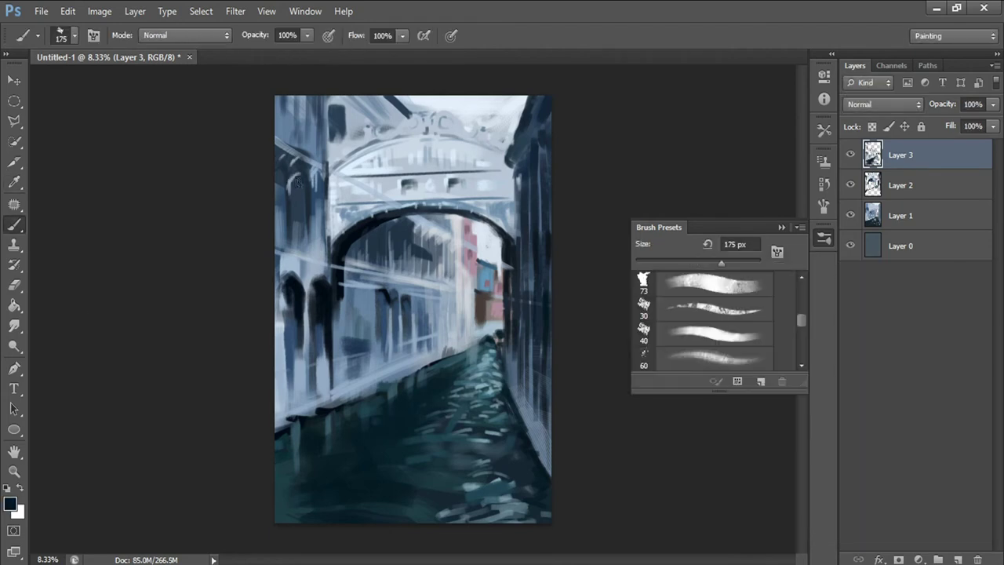
key(bracketleft)
drag(323, 102, 389, 120)
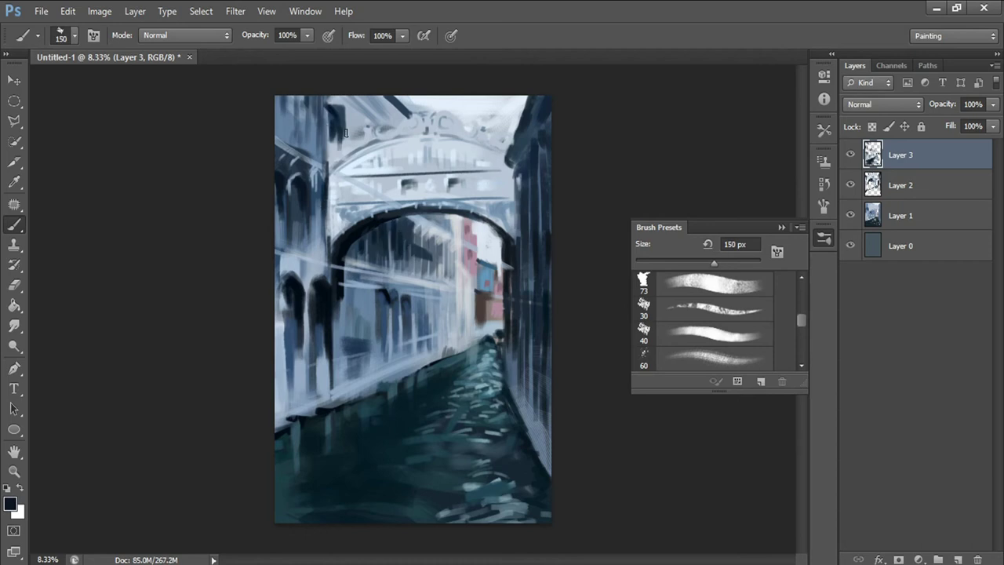
key(bracketleft)
key(bracketleft)
key(bracketleft)
click(11, 503)
key(Return)
Sample a grey from the painting and brush dark verticals on the left buildings and under the bridge
click(11, 503)
click(502, 356)
key(Return)
click(10, 503)
key(Return)
key(b)
key(bracketright)
key(bracketright)
key(bracketright)
mouse_move(287, 291)
mouse_down()
mouse_move(291, 323)
mouse_move(325, 375)
mouse_up()
drag(385, 298, 407, 320)
mouse_move(420, 228)
mouse_down()
mouse_move(430, 325)
mouse_move(425, 238)
mouse_up()
Darken the lower-left building edge and the waterline with short dark verticals
key(bracketleft)
key(bracketleft)
key(bracketleft)
key(bracketleft)
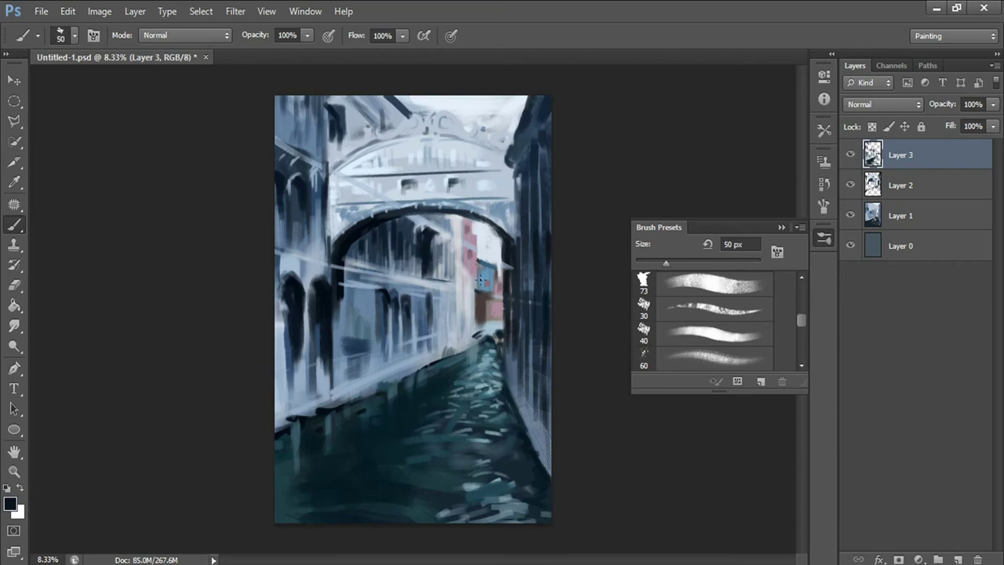
key(bracketright)
key(bracketright)
key(bracketright)
mouse_move(292, 419)
mouse_down()
mouse_move(299, 411)
mouse_move(288, 390)
mouse_move(288, 416)
mouse_up()
drag(317, 365, 332, 413)
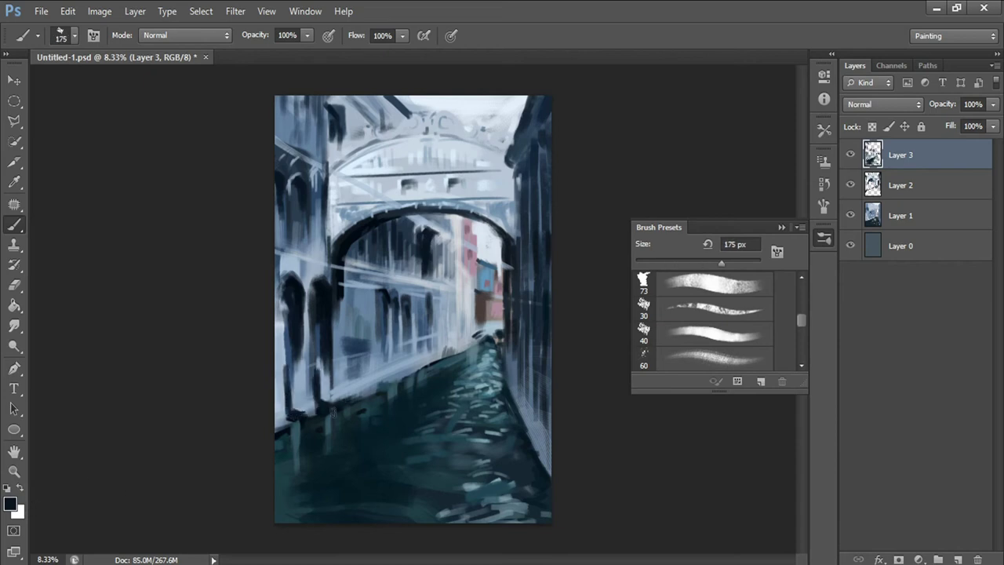
mouse_move(399, 374)
mouse_down()
mouse_move(414, 357)
mouse_move(396, 377)
mouse_up()
key(bracketleft)
key(bracketleft)
key(bracketleft)
Sample dark teal from the water and paint dark teal strokes across the canal
click(10, 504)
click(631, 377)
key(Return)
key(bracketright)
key(bracketright)
key(bracketright)
key(bracketleft)
alt+click(456, 469)
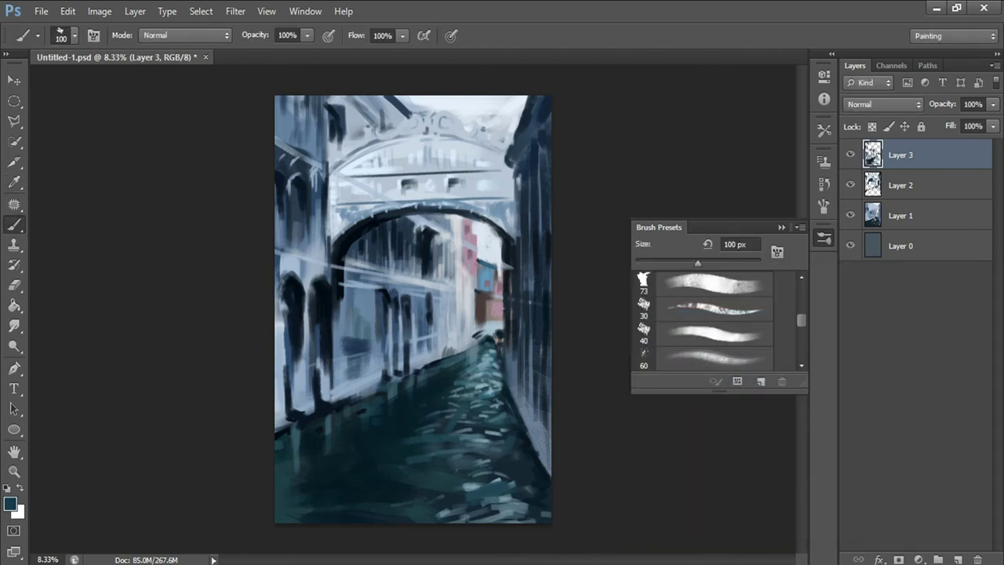
drag(461, 486, 520, 506)
Finish the dark teal water strokes and switch to a near-white colour at 80 px
drag(439, 513, 469, 519)
drag(459, 384, 486, 394)
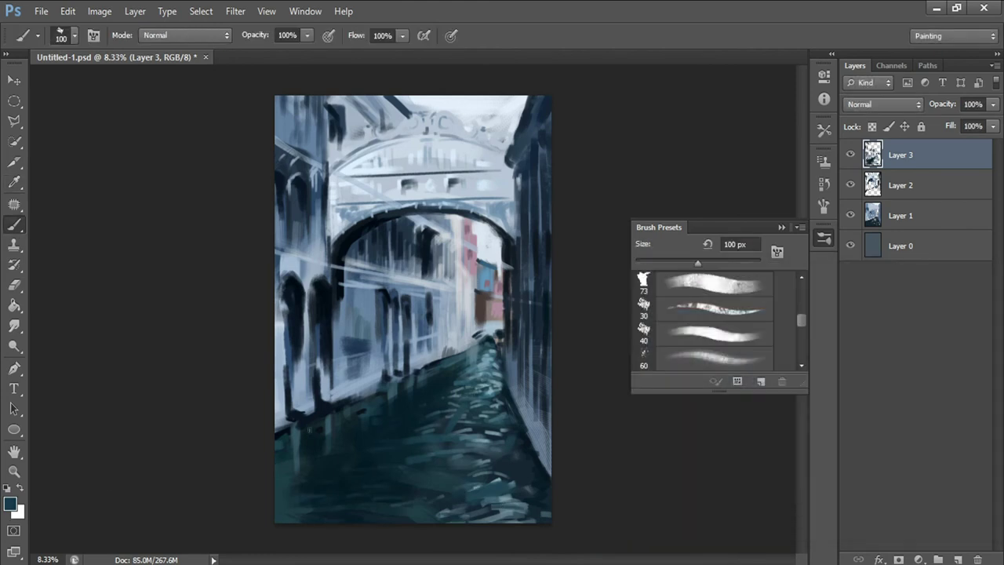
click(10, 504)
click(589, 310)
key(Return)
key(bracketleft)
key(bracketleft)
key(bracketleft)
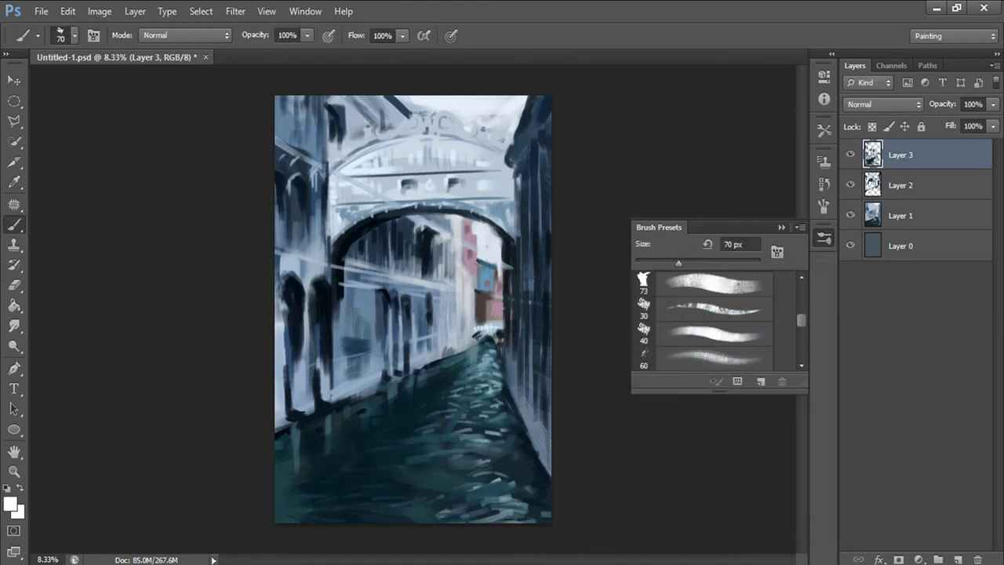
key(bracketright)
key(bracketright)
key(bracketright)
Paint near-black window lines on the right building and a small dark stroke at bottom-right
alt+click(489, 304)
click(11, 504)
key(Return)
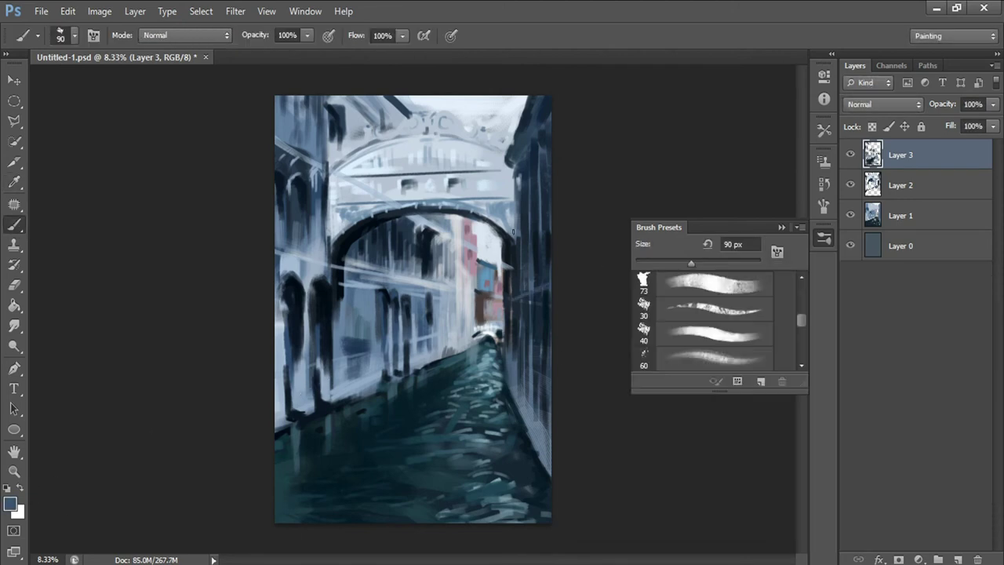
alt+click(537, 314)
key(bracketright)
key(bracketright)
mouse_move(541, 160)
mouse_down()
mouse_move(542, 137)
mouse_move(510, 292)
mouse_move(519, 375)
mouse_move(541, 220)
mouse_move(536, 351)
mouse_up()
drag(530, 463, 547, 493)
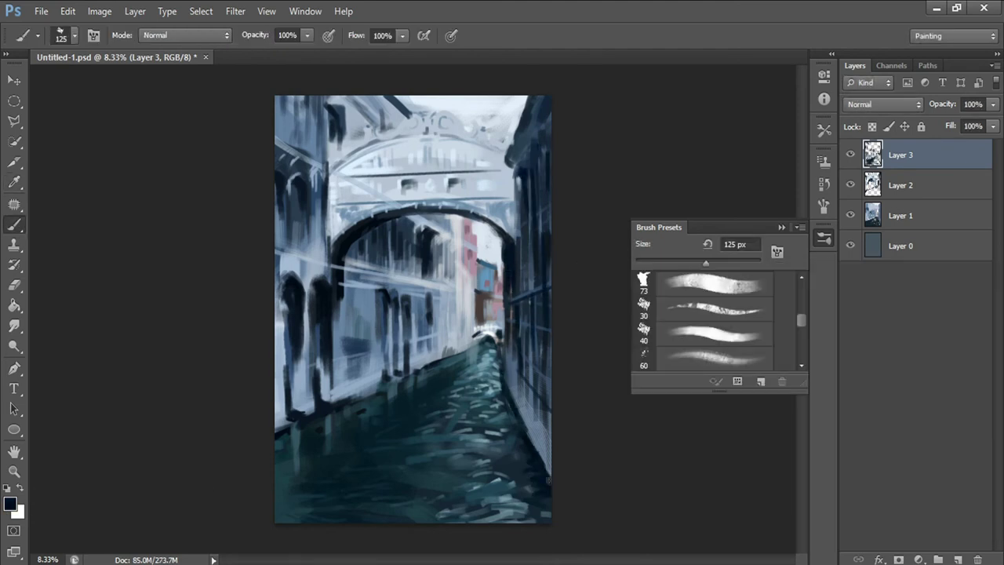
Paint dark vertical mooring poles standing in the water
key(bracketright)
drag(359, 350, 359, 403)
key(bracketleft)
drag(431, 338, 447, 362)
key(bracketleft)
key(bracketleft)
key(bracketleft)
key(bracketleft)
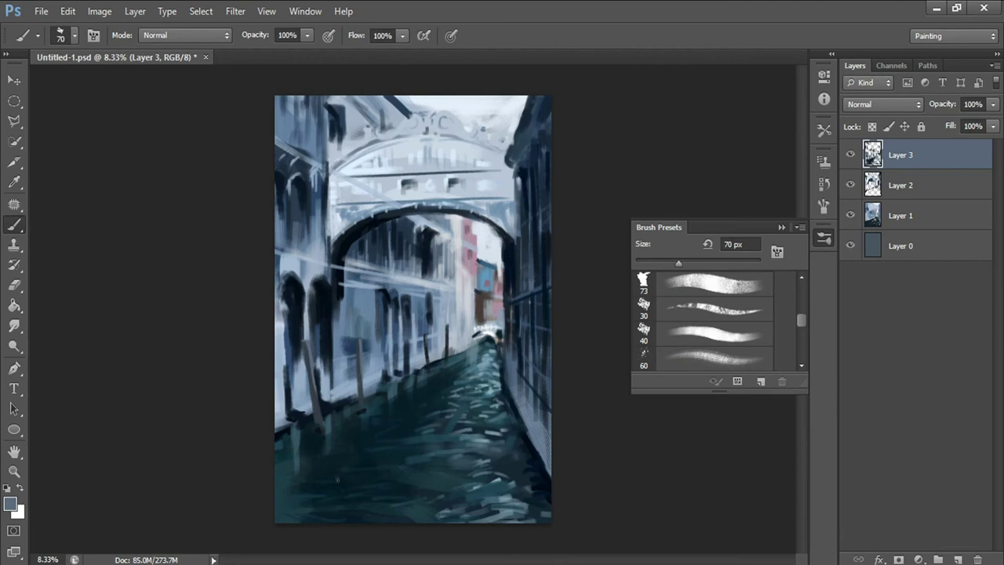
Add thin dark vertical accents on the left building, including near its top
alt+click(364, 417)
drag(301, 211, 301, 243)
drag(290, 94, 290, 126)
drag(302, 97, 302, 142)
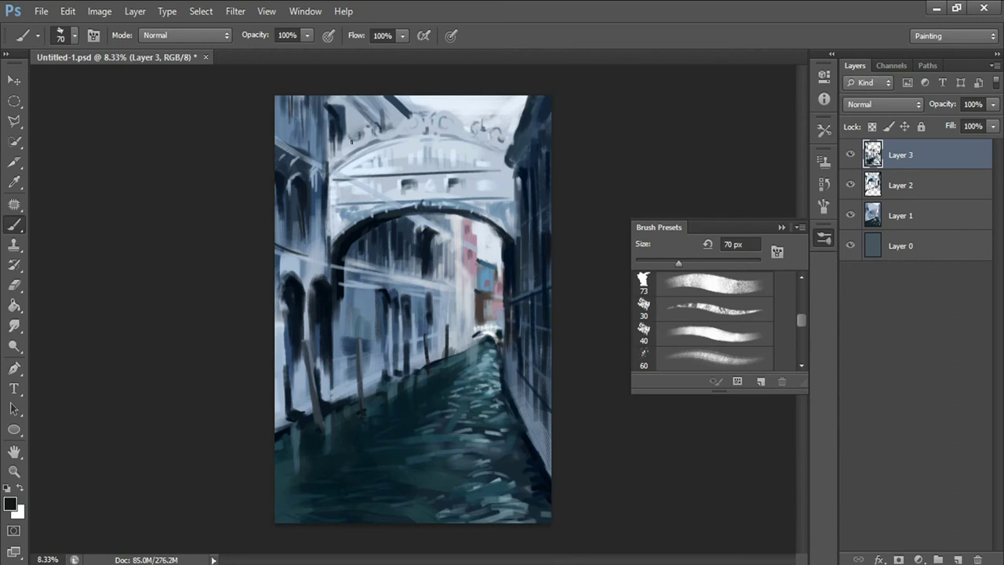
Sample a pale colour from the painting and brush light strokes on the right building
alt+click(508, 194)
alt+click(506, 209)
key(Return)
mouse_move(475, 149)
mouse_down()
mouse_move(514, 179)
mouse_move(513, 263)
mouse_move(549, 279)
mouse_move(541, 358)
mouse_up()
drag(534, 141, 534, 168)
Paint light teal ripples on the water with a 90 px brush
click(675, 399)
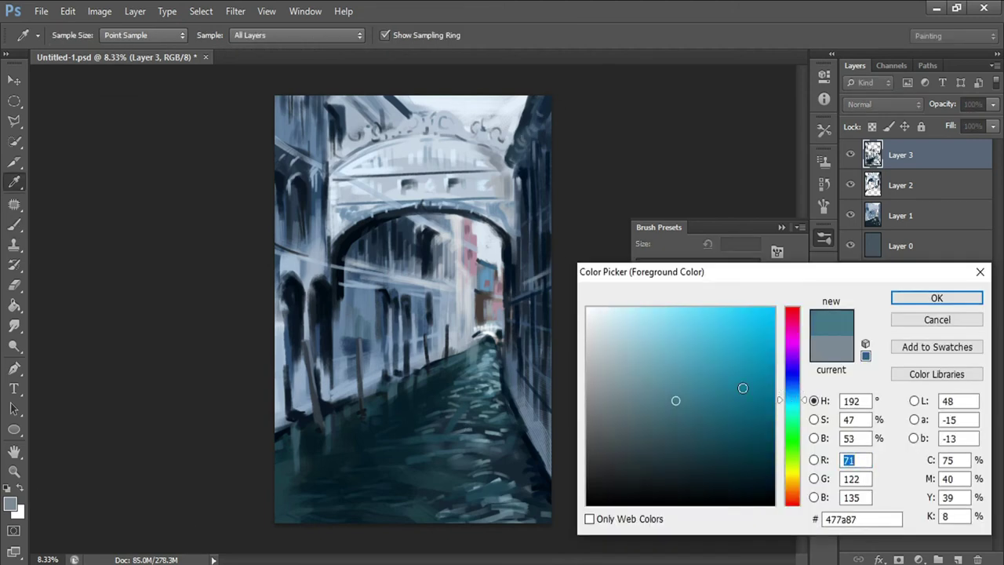
key(Return)
key(bracketleft)
drag(482, 473, 504, 474)
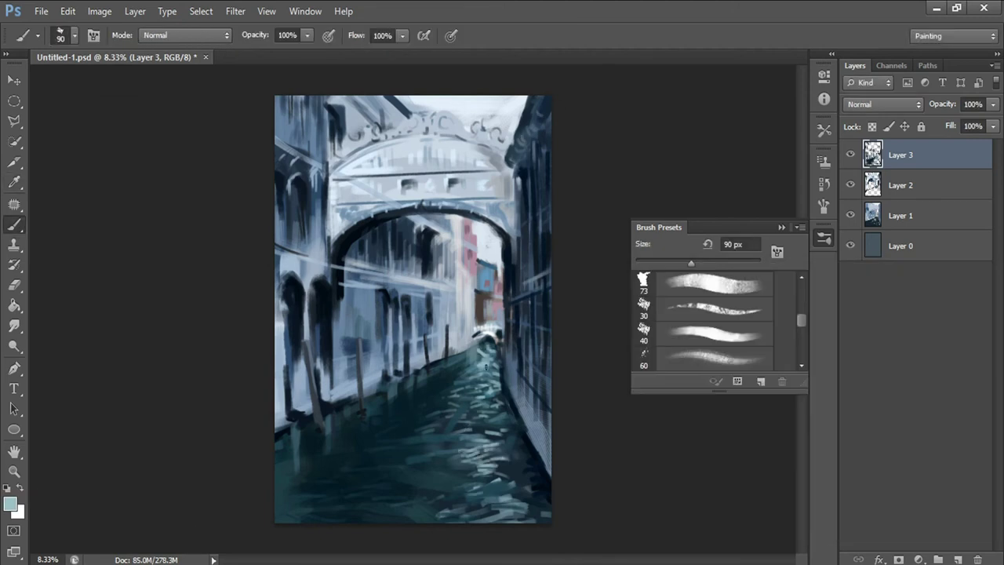
Paint a thin very dark blue pole rising from the water
alt+click(387, 505)
key(Return)
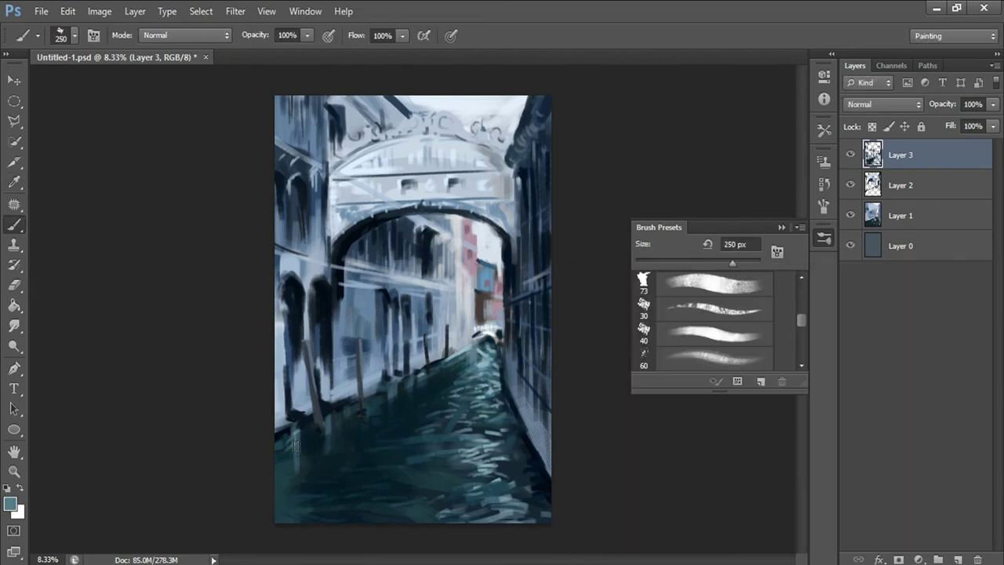
key(bracketright)
key(bracketright)
key(bracketright)
key(bracketleft)
key(bracketleft)
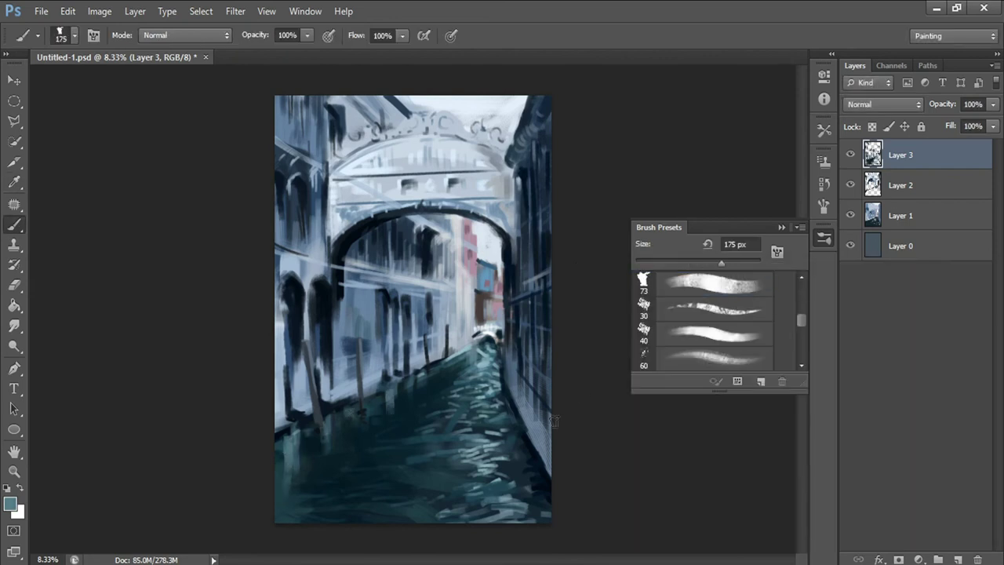
key(bracketleft)
key(bracketleft)
key(bracketleft)
alt+click(366, 417)
key(Return)
key(bracketleft)
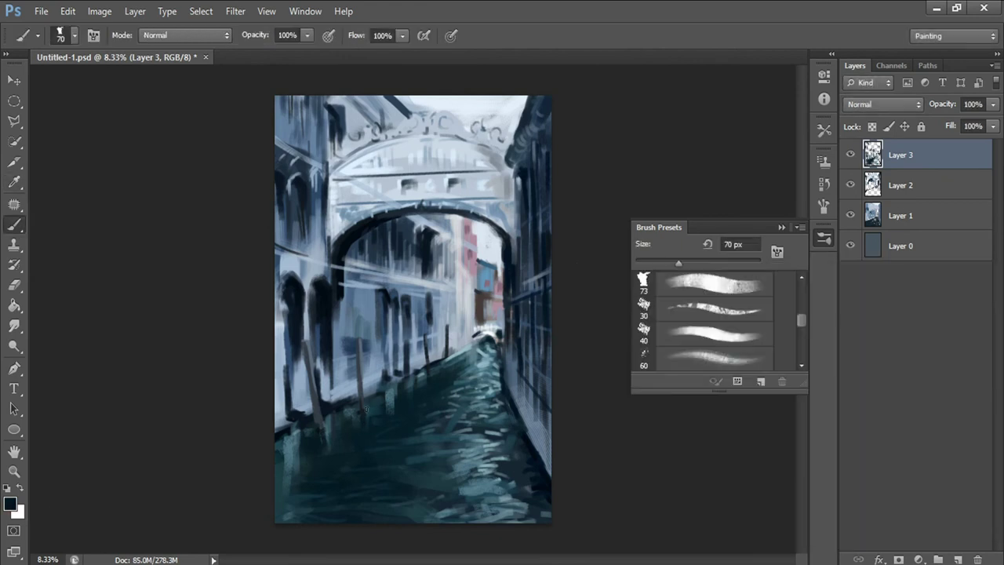
drag(338, 299, 369, 369)
Add light grey-blue vertical strokes to the buildings
key(bracketright)
key(bracketright)
alt+click(302, 179)
key(Return)
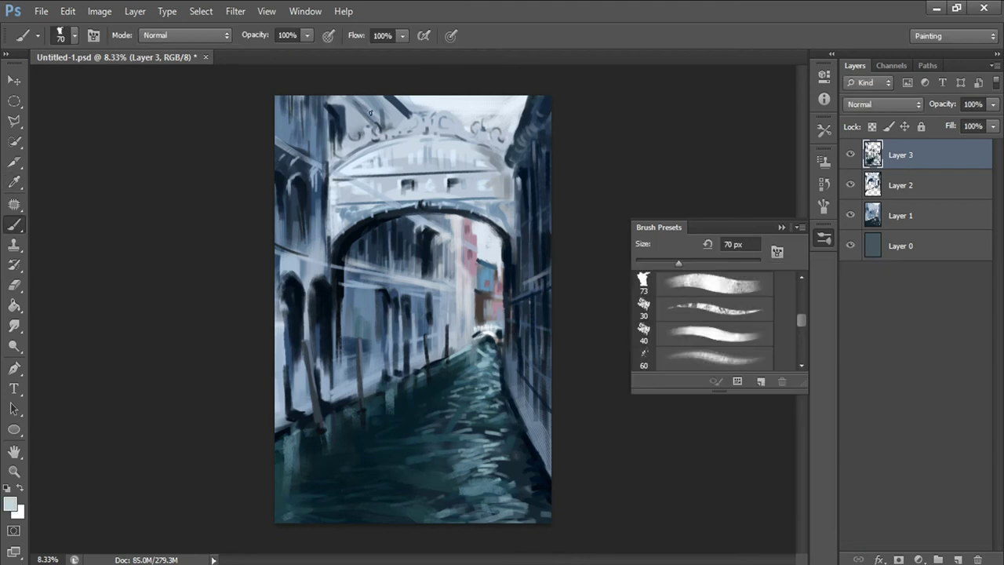
drag(423, 312, 422, 334)
drag(447, 306, 447, 351)
Dab dark teal ripples across the canal water
alt+click(487, 271)
key(Return)
key(bracketright)
alt+click(471, 243)
key(Return)
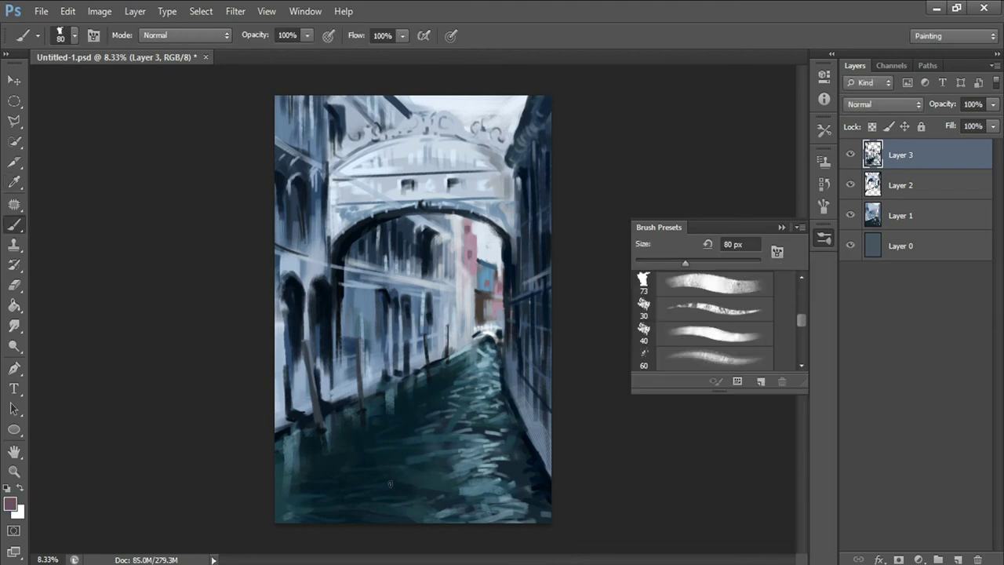
click(10, 504)
key(Return)
key(bracketleft)
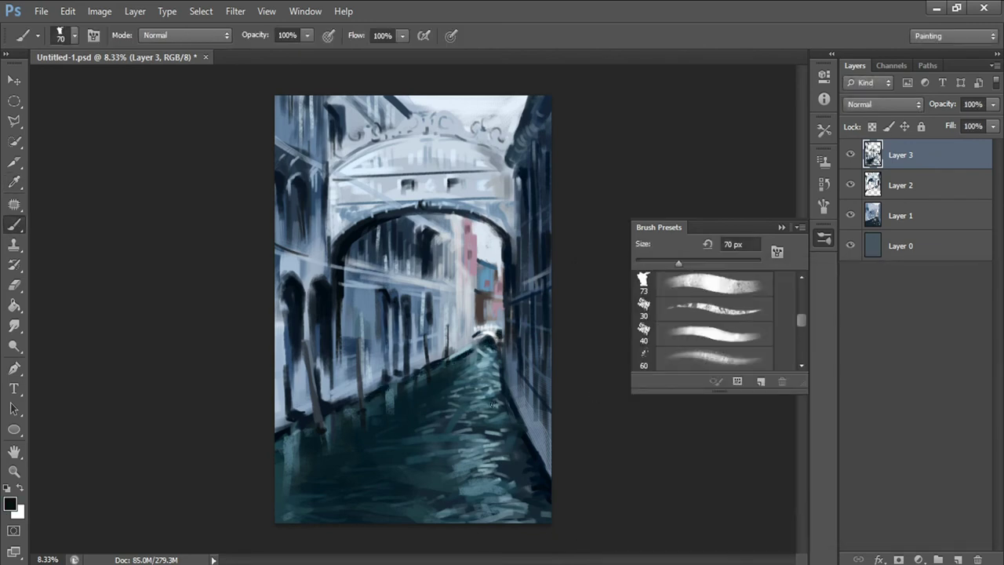
click(10, 504)
key(Return)
key(bracketright)
key(bracketright)
key(bracketright)
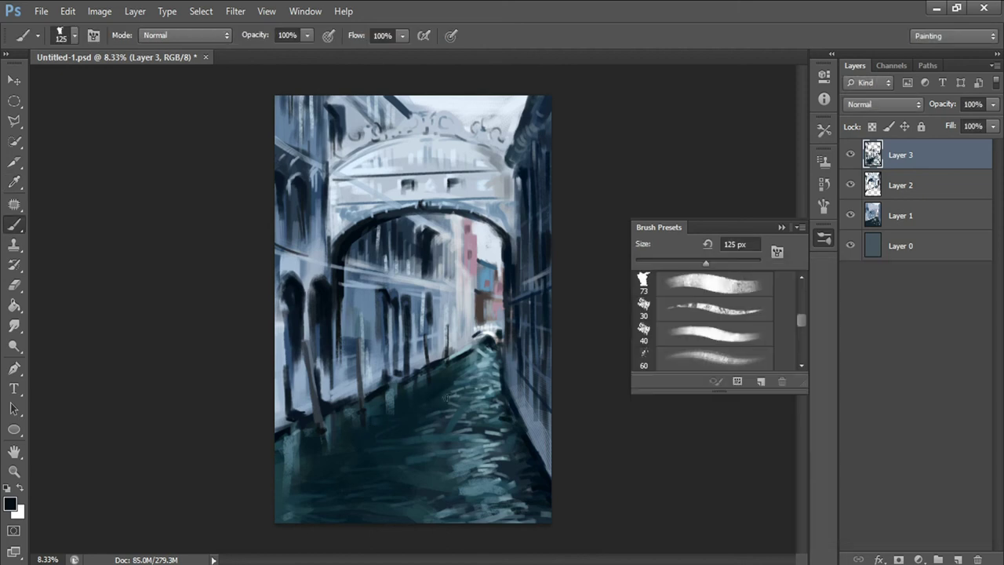
mouse_move(337, 445)
mouse_down()
mouse_move(379, 469)
mouse_move(392, 517)
mouse_up()
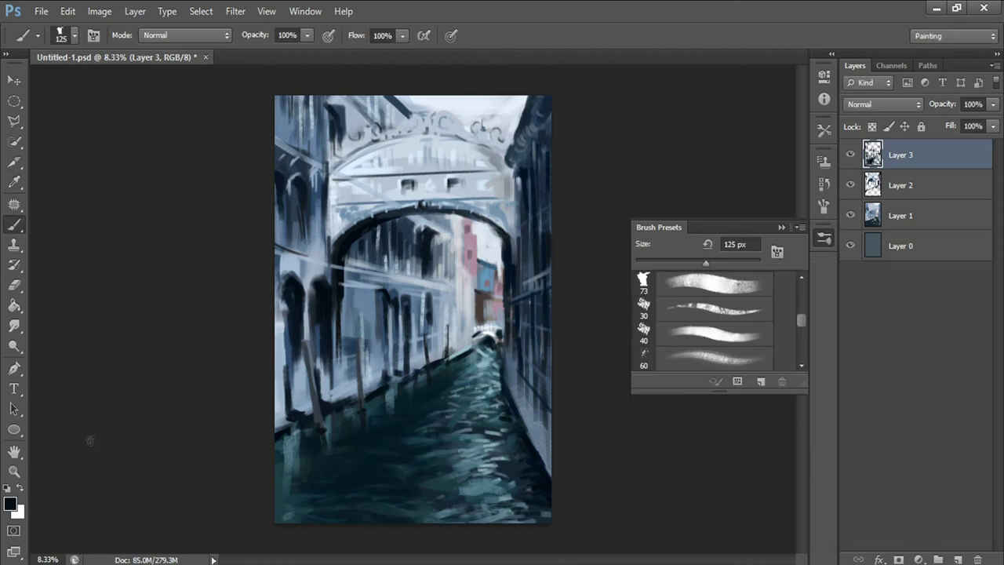
Add a new empty Layer 4 above Layer 3 and pick another brush preset
click(956, 559)
click(705, 306)
drag(801, 319, 810, 306)
Paint the dark curved gondola hull with near-black strokes and a 50 px brush
key(bracketright)
key(bracketright)
key(bracketright)
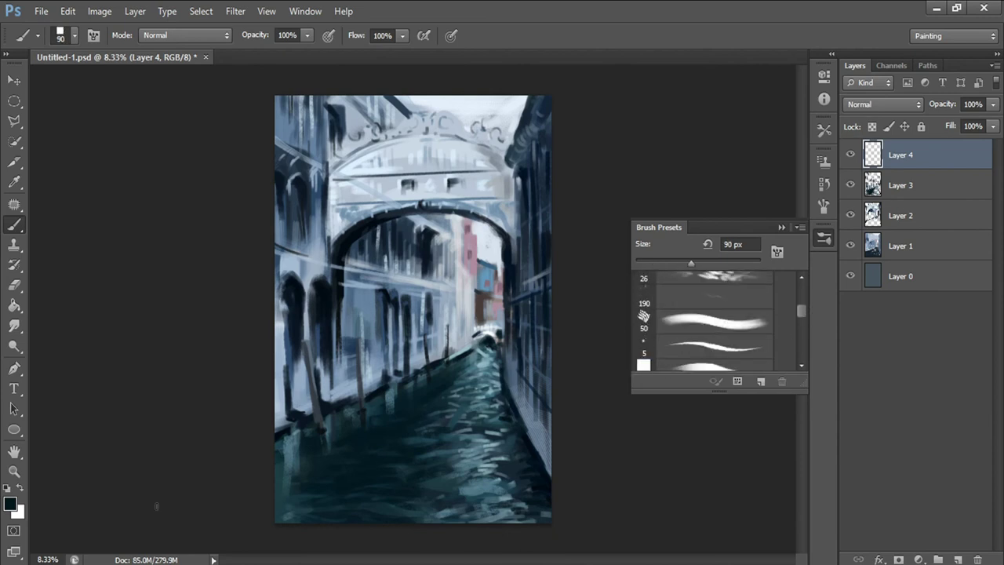
mouse_move(451, 427)
mouse_down()
mouse_move(392, 479)
mouse_move(436, 470)
mouse_up()
alt+click(390, 463)
key(comma)
drag(376, 465, 439, 445)
alt+click(384, 465)
key(bracketright)
key(bracketright)
key(bracketright)
Paint a light stroke for the gondolier and pick an orange-brown skin colour
click(630, 352)
key(Return)
mouse_move(453, 396)
mouse_down()
mouse_move(428, 437)
mouse_move(449, 425)
mouse_move(427, 474)
mouse_up()
click(796, 488)
click(695, 385)
key(Return)
key(bracketleft)
key(bracketleft)
Dab blue clothing onto the seated passengers and the gondolier
click(9, 504)
click(373, 470)
key(Return)
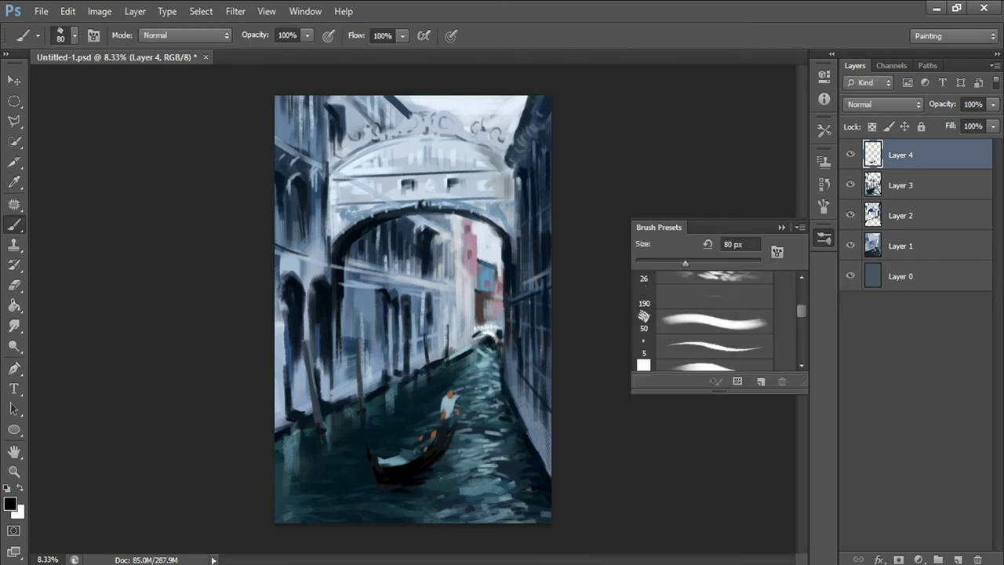
key(bracketright)
key(bracketright)
key(bracketleft)
click(9, 503)
click(737, 470)
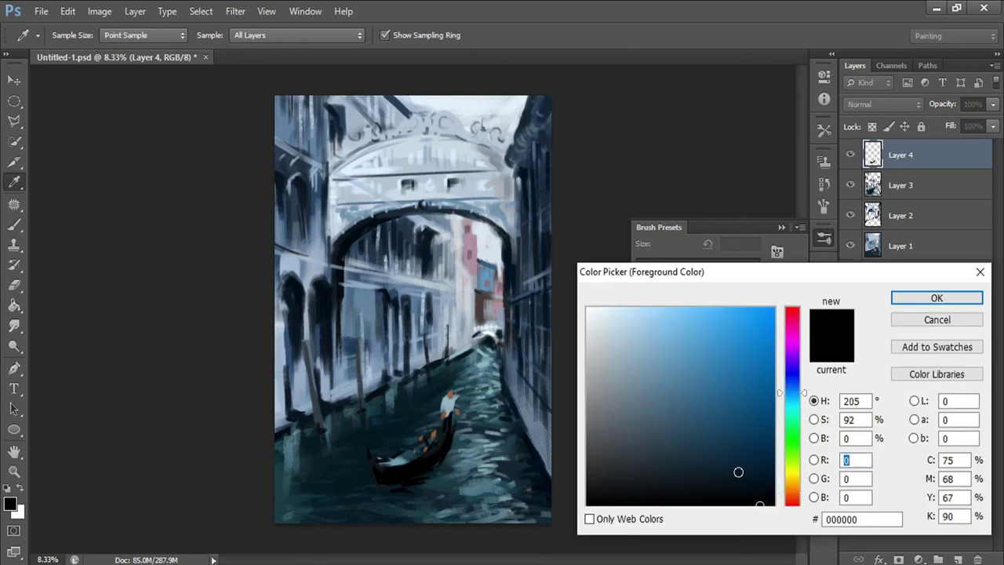
key(Return)
click(424, 444)
click(455, 401)
Paint a long thin tan-brown oar across the gondola
click(10, 503)
key(Return)
click(9, 504)
click(674, 518)
key(Return)
click(9, 503)
click(694, 393)
key(Return)
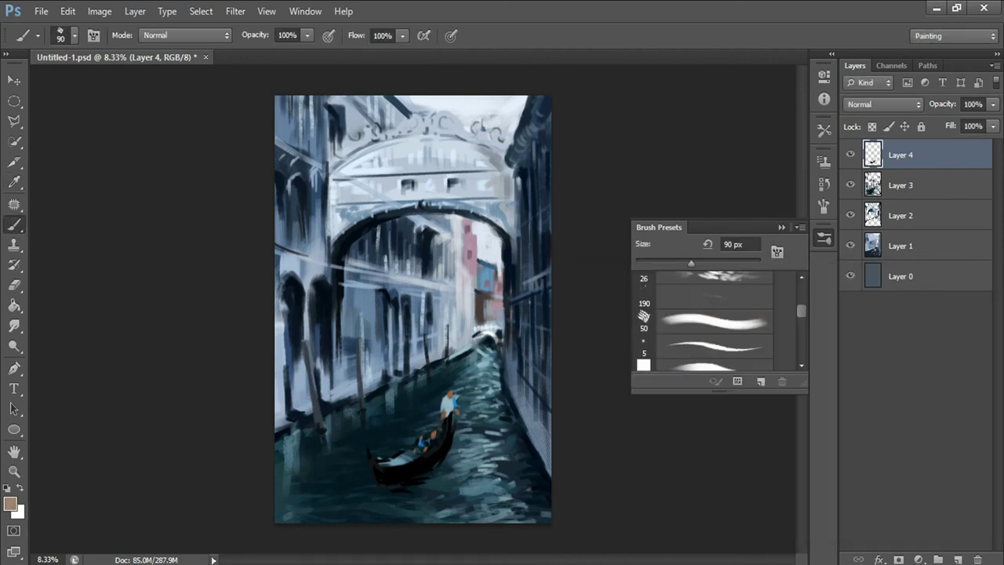
drag(479, 403, 390, 439)
Pick a dark colour in the Color Picker for further painting
key(i)
click(9, 503)
click(701, 486)
click(745, 492)
key(Return)
Darken the gondola's lower hull with the 200 px brush preset
key(b)
scroll(470, 439, up, 2)
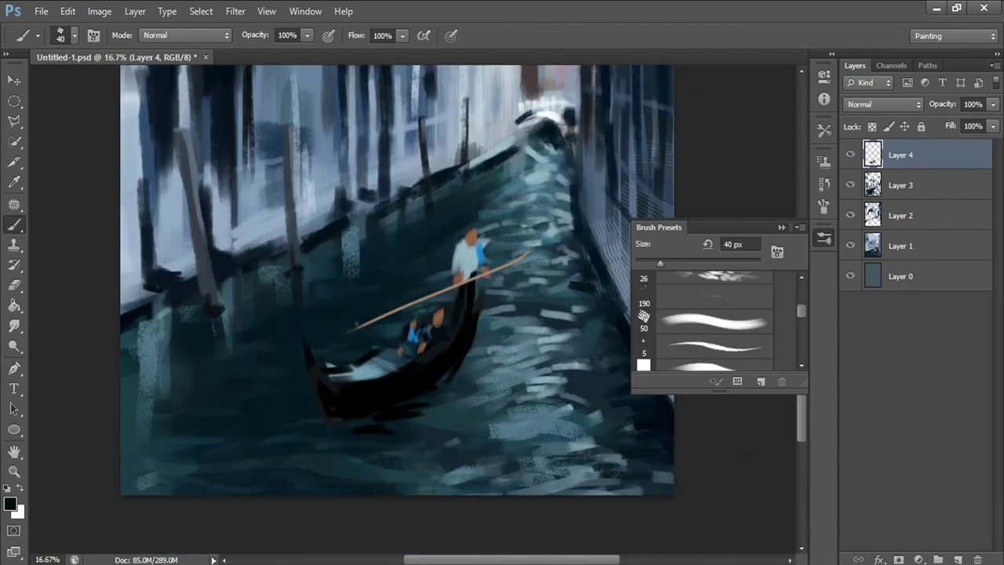
drag(245, 376, 294, 353)
scroll(799, 316, down, 3)
click(706, 279)
drag(439, 388, 329, 416)
drag(416, 405, 377, 447)
drag(478, 353, 396, 416)
Build near-black paint along the hull's right side and lower left
alt+click(546, 311)
key(bracketleft)
key(bracketleft)
key(bracketleft)
key(bracketleft)
alt+click(436, 317)
alt+click(426, 343)
drag(482, 284, 494, 383)
alt+click(227, 458)
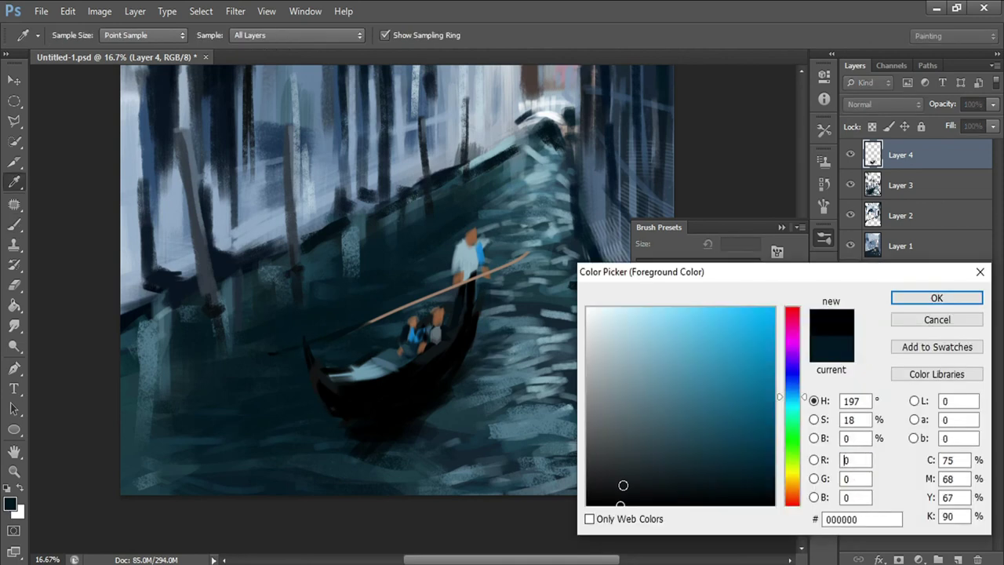
drag(390, 446, 357, 468)
drag(461, 270, 446, 322)
Switch to the 5 px brush preset and sample a dark teal for fine detail
alt+click(475, 310)
scroll(800, 312, down, 2)
click(713, 293)
key(bracketright)
key(bracketright)
key(bracketright)
alt+click(361, 378)
key(bracketright)
key(bracketright)
key(bracketright)
key(bracketleft)
Paint warm brown details on the passengers' arms and heads
key(bracketright)
key(bracketright)
key(bracketright)
alt+click(471, 235)
key(ctrl+plus)
key(bracketleft)
key(bracketleft)
key(bracketleft)
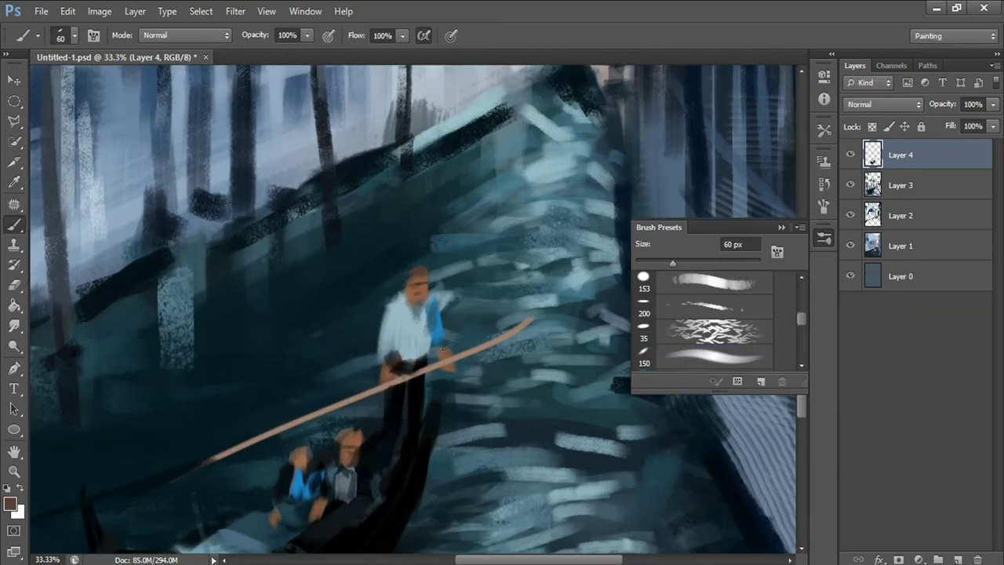
alt+click(345, 474)
key(Return)
key(bracketleft)
key(bracketleft)
key(bracketleft)
drag(321, 501, 314, 513)
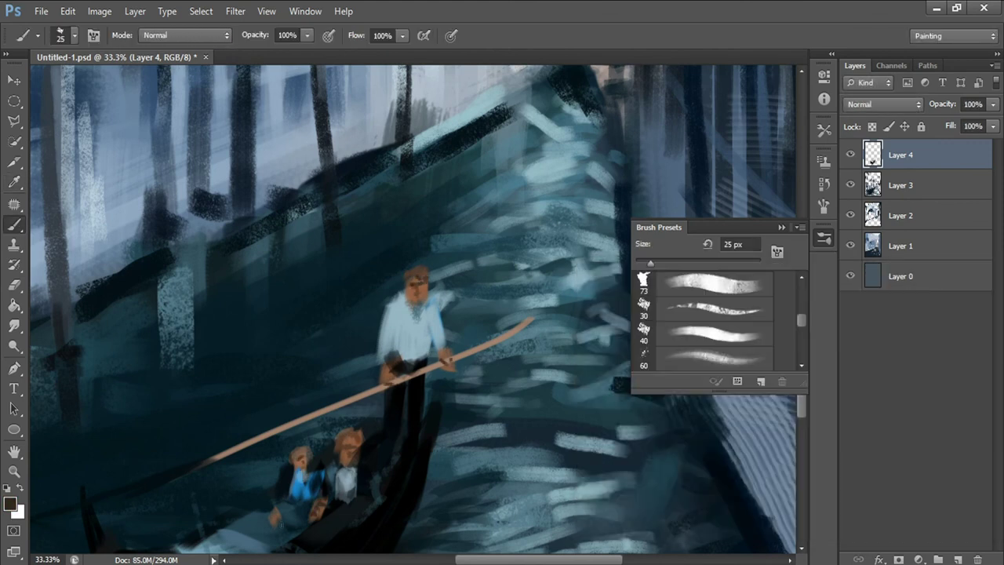
key(period)
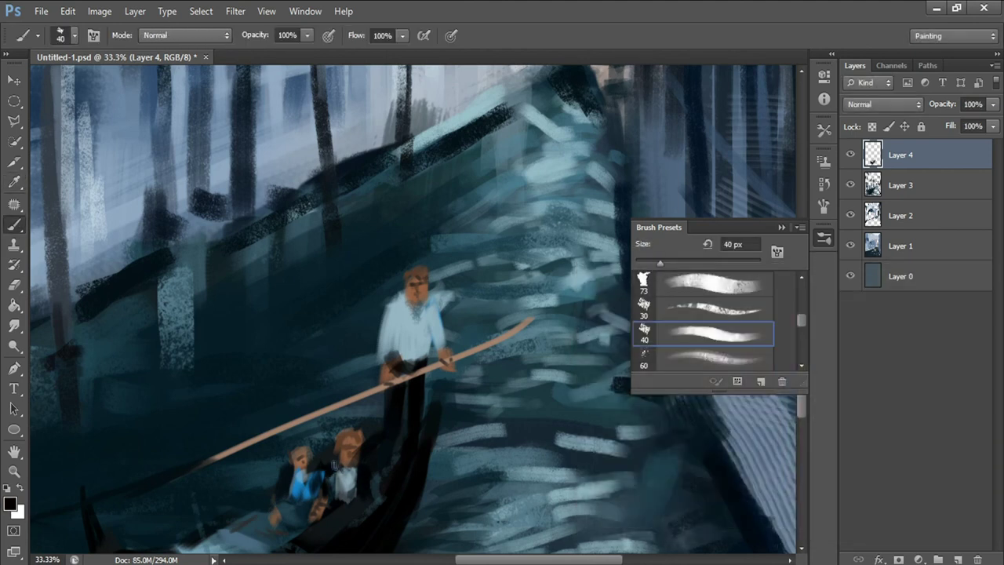
Zoom out and paint light grey vertical strokes across the left buildings with a larger brush
key(ctrl+minus)
key(ctrl+minus)
key(ctrl+minus)
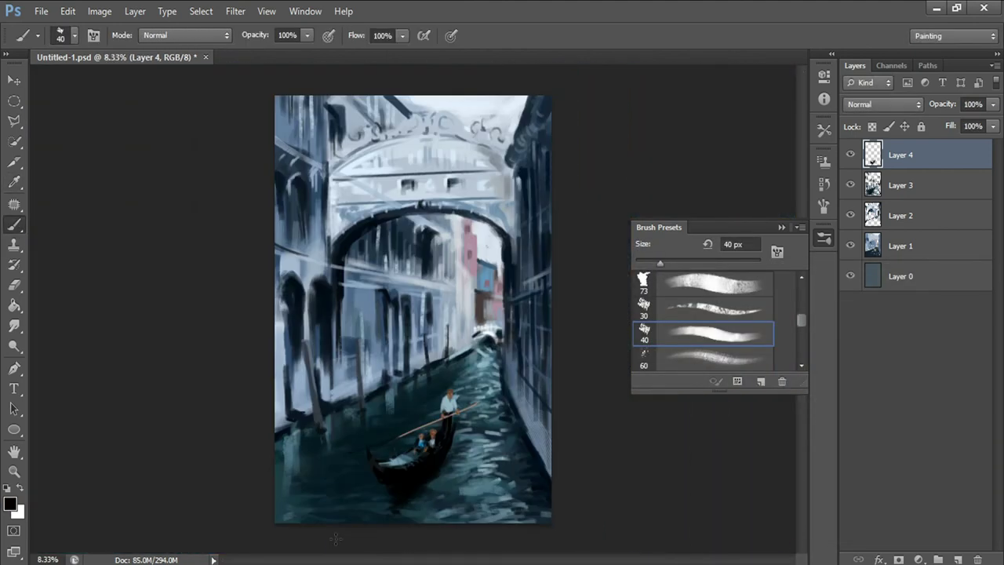
click(9, 502)
click(934, 293)
key(bracketright)
drag(307, 291, 307, 404)
drag(333, 345, 403, 362)
drag(412, 339, 412, 364)
drag(439, 254, 454, 312)
drag(464, 310, 464, 337)
mouse_move(506, 355)
mouse_down()
mouse_move(510, 391)
mouse_move(492, 391)
mouse_up()
Add darker blue-grey strokes at the painting's left edge and a thin vertical on a building
key(bracketright)
key(bracketright)
key(bracketright)
key(bracketleft)
key(bracketleft)
key(bracketleft)
click(9, 503)
click(666, 368)
click(906, 294)
drag(279, 322, 278, 396)
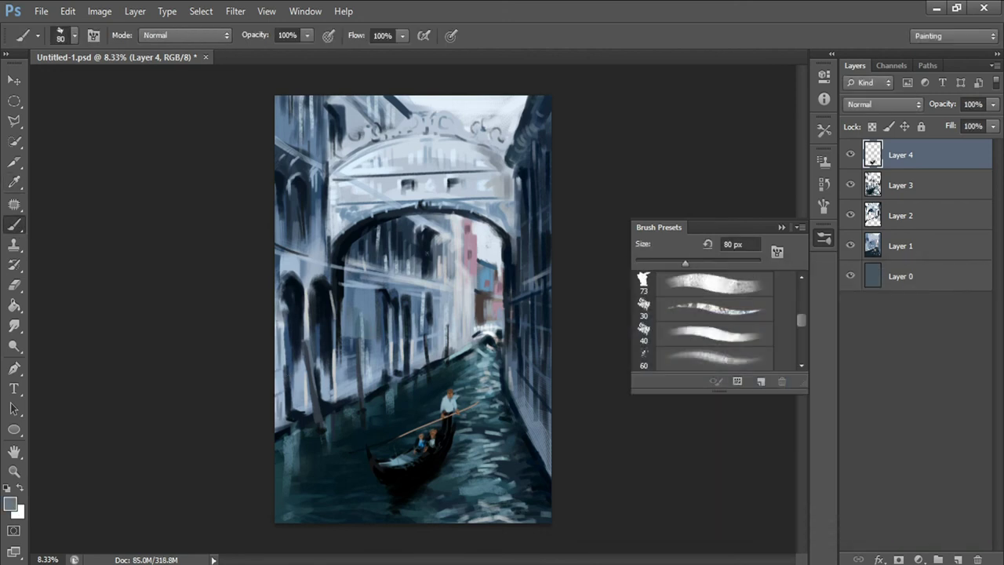
drag(460, 303, 462, 337)
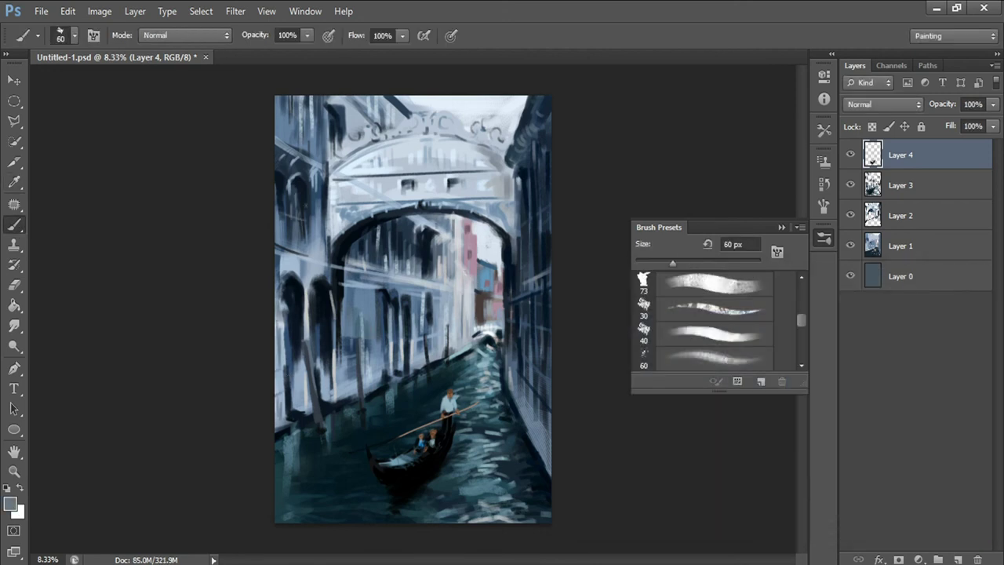
Brighten the buildings beneath the bridge with a light blue-grey stroke
click(9, 503)
click(604, 317)
click(932, 293)
key(bracketright)
key(bracketright)
key(bracketright)
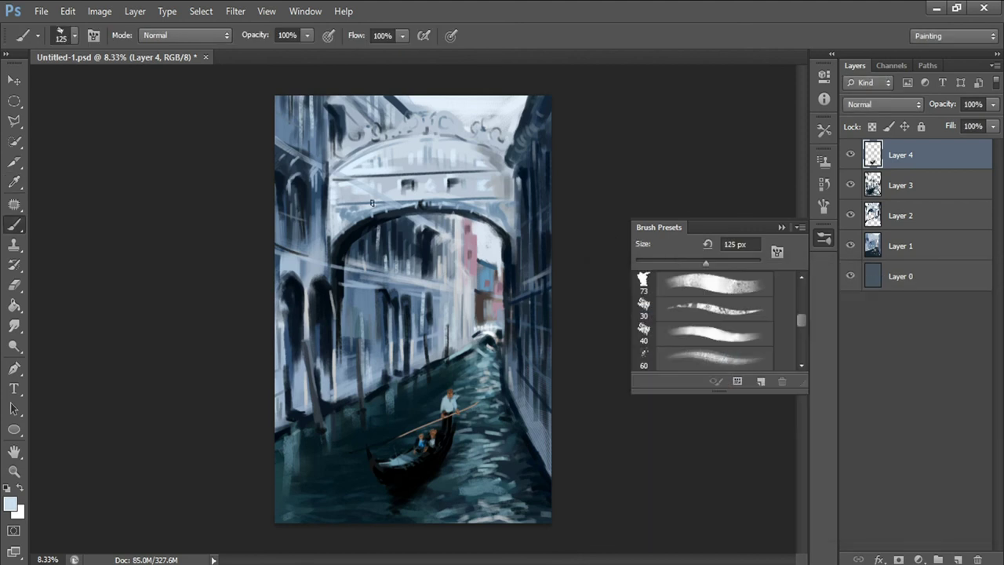
drag(429, 299, 295, 264)
key(bracketleft)
Paint dark blue-grey strokes on the buildings and near-black strokes down the right building edge
click(9, 502)
click(628, 470)
click(968, 294)
drag(408, 157, 445, 197)
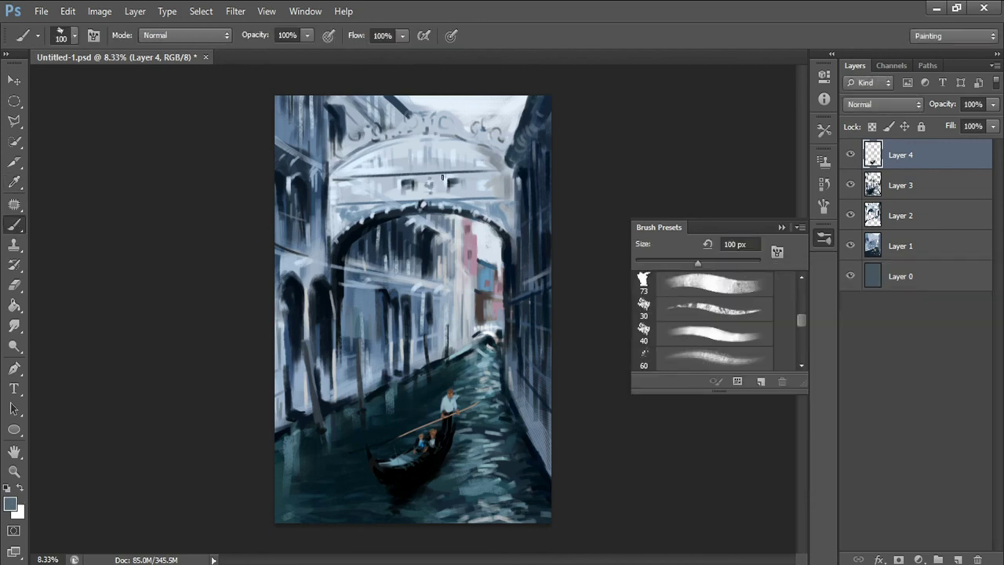
alt+click(506, 228)
mouse_move(513, 239)
mouse_down()
mouse_move(527, 267)
mouse_move(533, 455)
mouse_up()
key(bracketleft)
key(bracketright)
Sweep pale light-blue highlights across the canal water with a much larger brush, then collapse Brush Presets
key(bracketright)
key(bracketright)
key(bracketright)
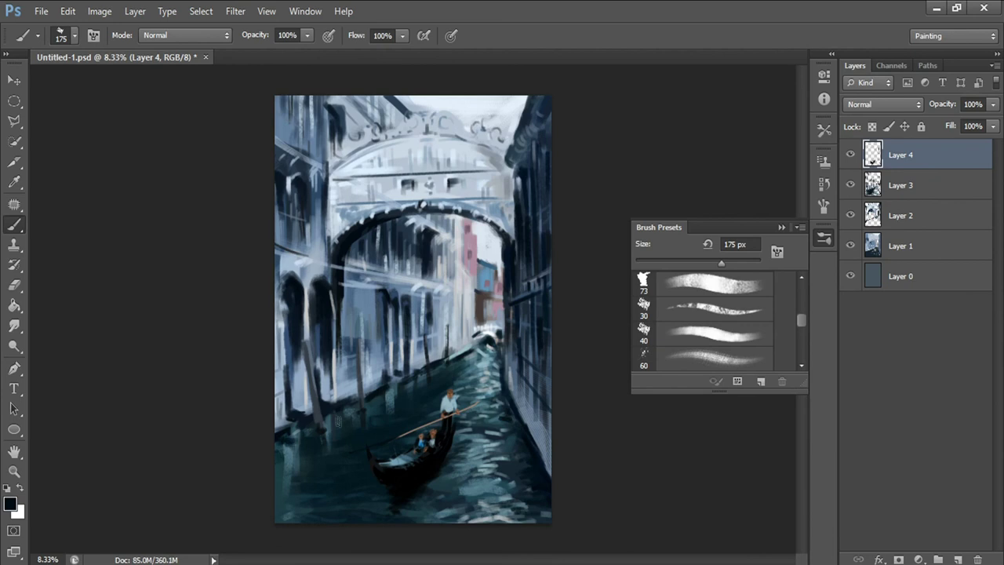
key(bracketleft)
key(bracketleft)
key(bracketleft)
click(9, 503)
click(492, 357)
key(Return)
key(bracketright)
key(bracketright)
key(bracketright)
mouse_move(508, 375)
mouse_down()
mouse_move(475, 404)
mouse_move(491, 485)
mouse_move(459, 513)
mouse_up()
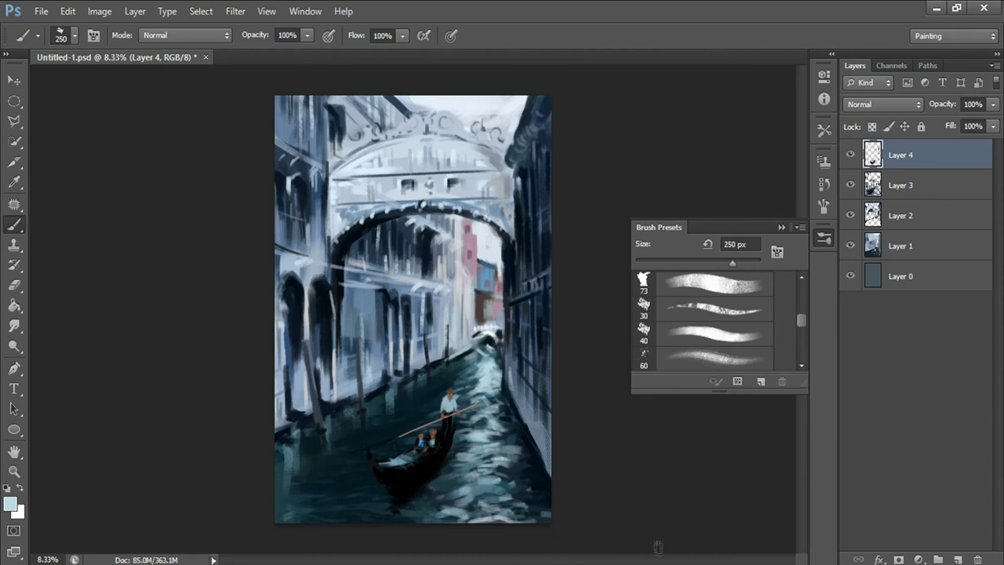
click(781, 227)
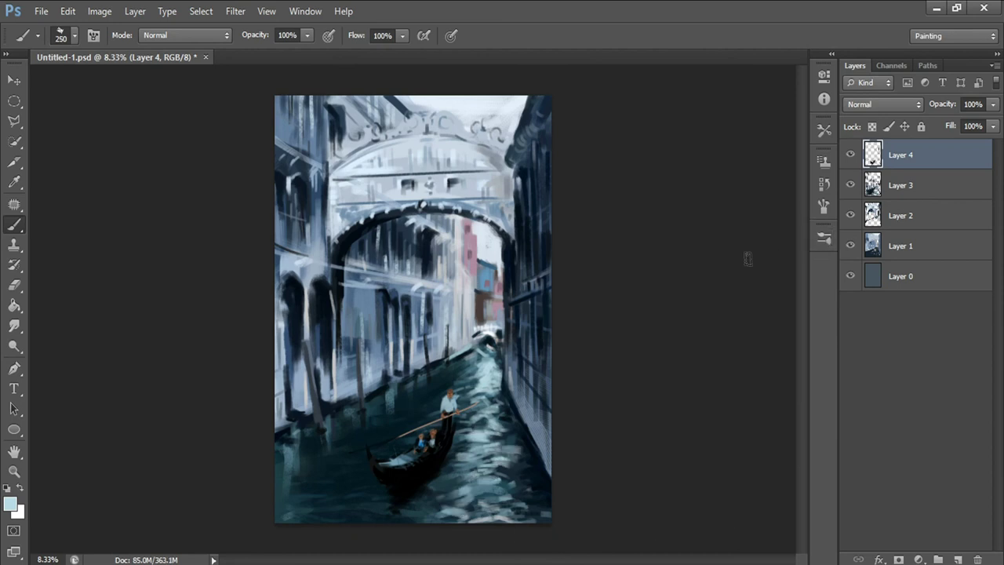